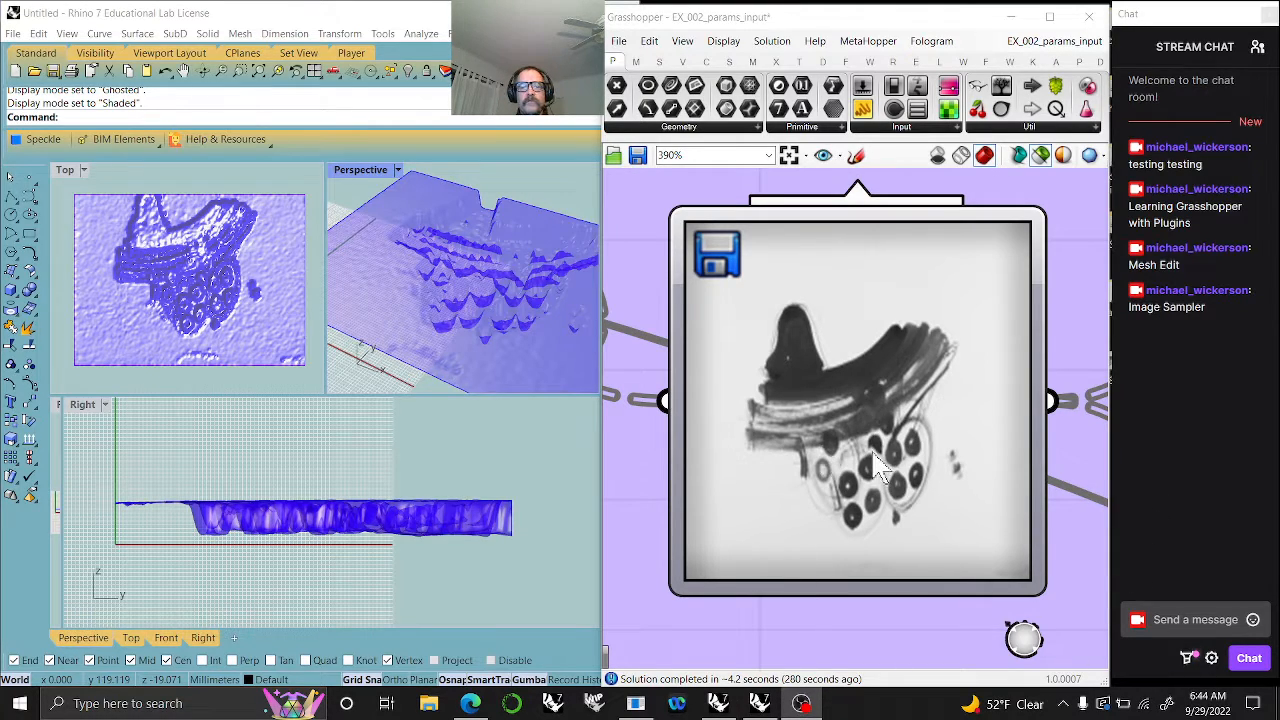
- Switch to the browser and open the food4Rhino download page for MeshEdit from its Grasshopper Docs entry
{"action": "mouse_move", "coordinate": [462, 330]}
{"action": "right_mouse_down"}
{"action": "mouse_move", "coordinate": [420, 230]}
{"action": "mouse_move", "coordinate": [466, 266]}
{"action": "mouse_move", "coordinate": [400, 262]}
{"action": "mouse_move", "coordinate": [443, 294]}
{"action": "mouse_move", "coordinate": [491, 377]}
{"action": "mouse_move", "coordinate": [491, 178]}
{"action": "mouse_move", "coordinate": [491, 374]}
{"action": "mouse_move", "coordinate": [486, 189]}
{"action": "mouse_move", "coordinate": [478, 314]}
{"action": "mouse_move", "coordinate": [451, 309]}
{"action": "mouse_move", "coordinate": [500, 277]}
{"action": "mouse_move", "coordinate": [486, 320]}
{"action": "mouse_move", "coordinate": [476, 312]}
{"action": "mouse_move", "coordinate": [468, 325]}
{"action": "right_mouse_up"}
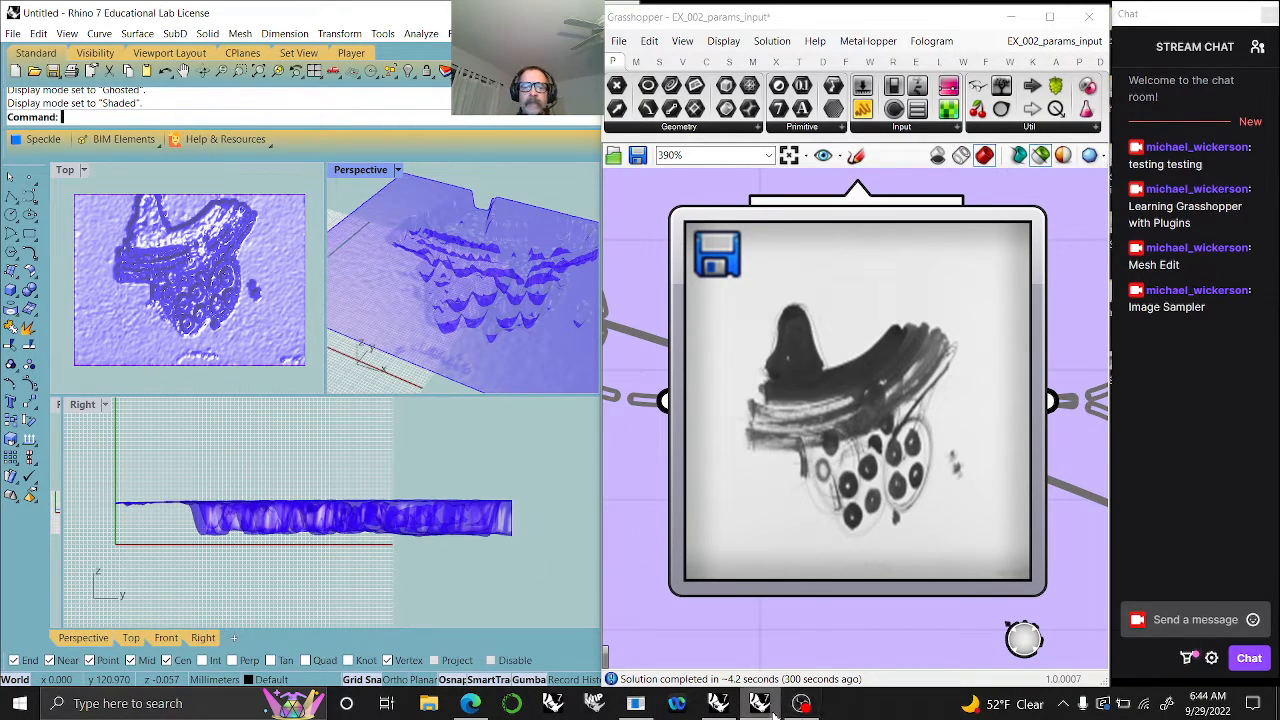
{"action": "mouse_move", "coordinate": [773, 711]}
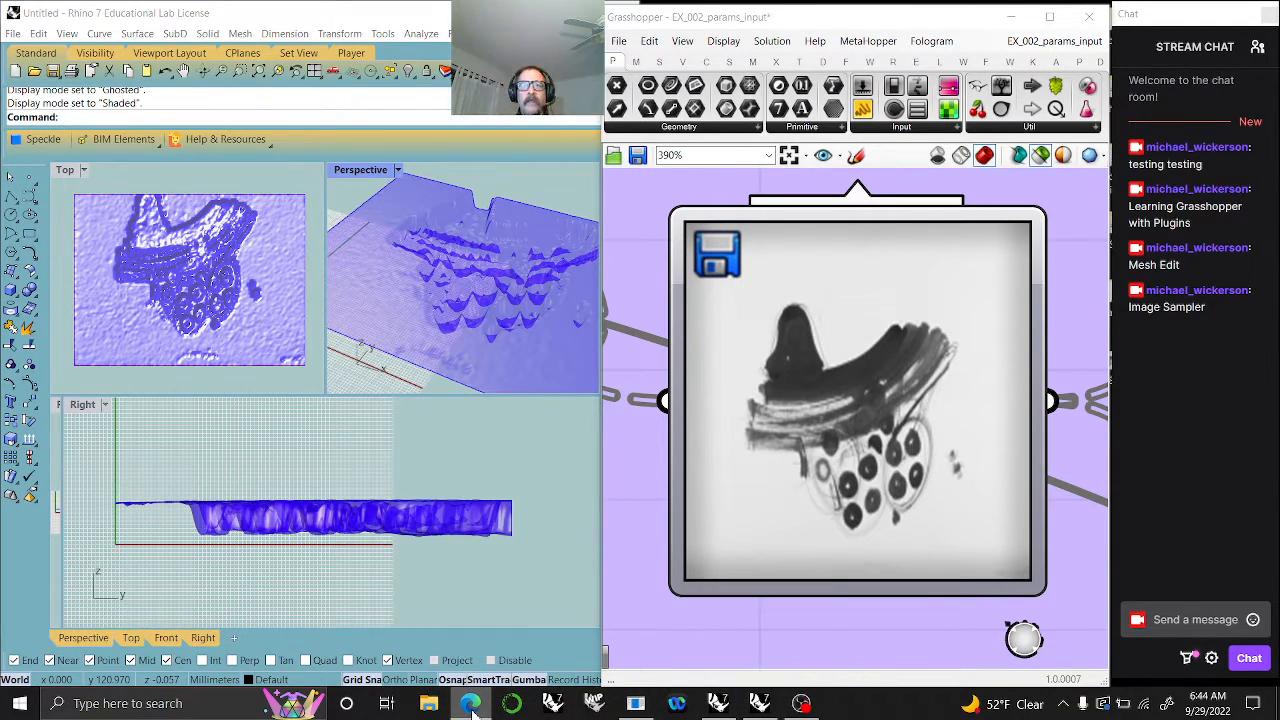
{"action": "left_click_drag", "start_coordinate": [1279, 228], "coordinate": [640, 95]}
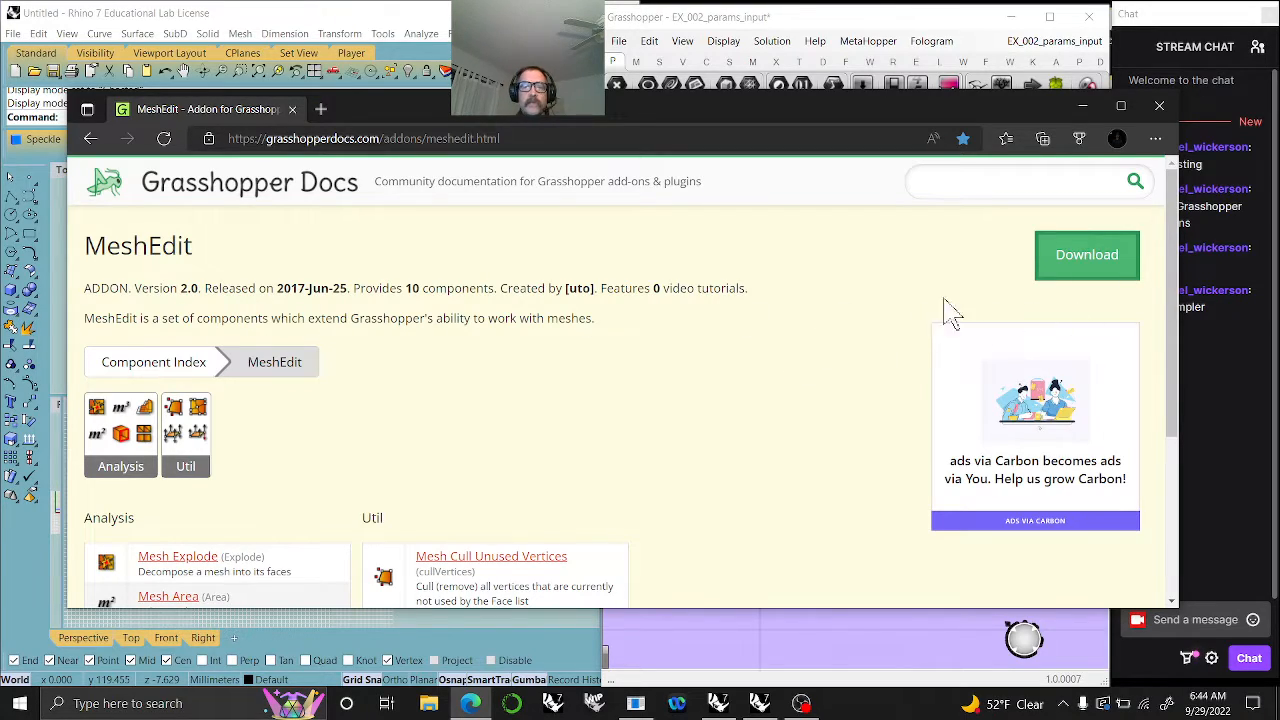
{"action": "left_click", "coordinate": [1084, 268]}
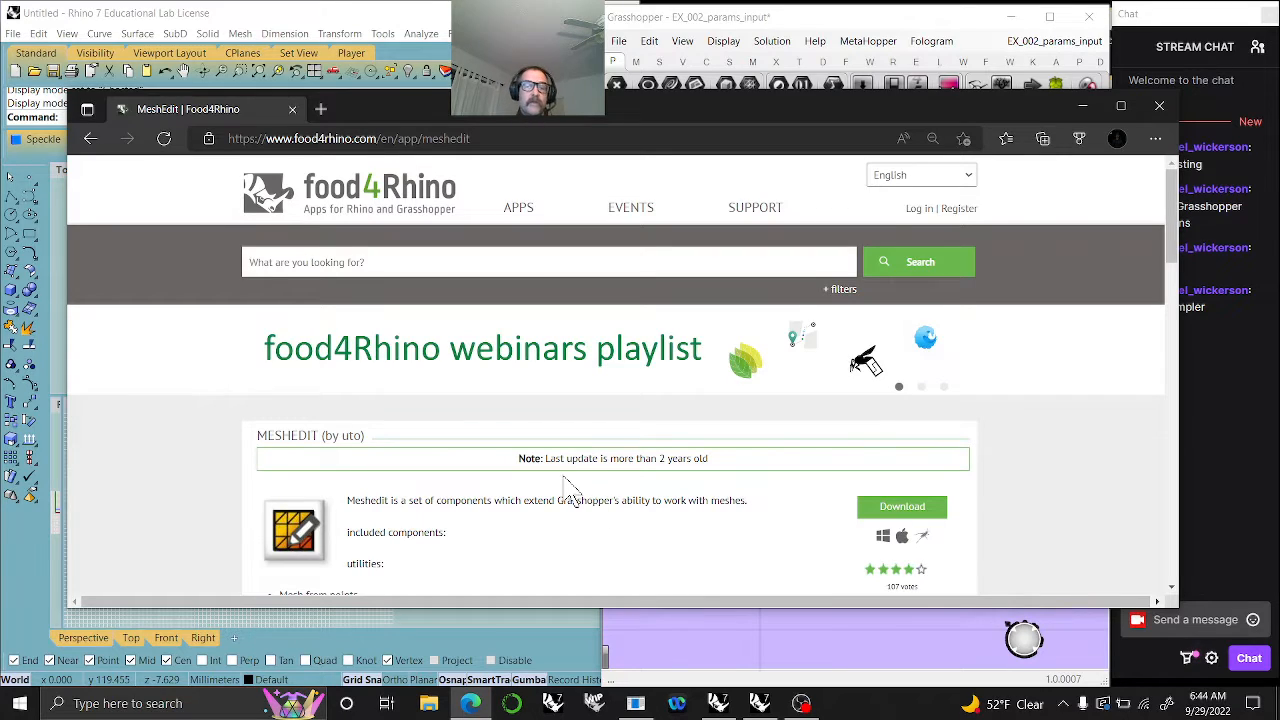
{"action": "scroll", "coordinate": [522, 495], "scroll_direction": "down", "scroll_amount": 2}
{"action": "scroll", "coordinate": [523, 491], "scroll_direction": "up", "scroll_amount": 2}
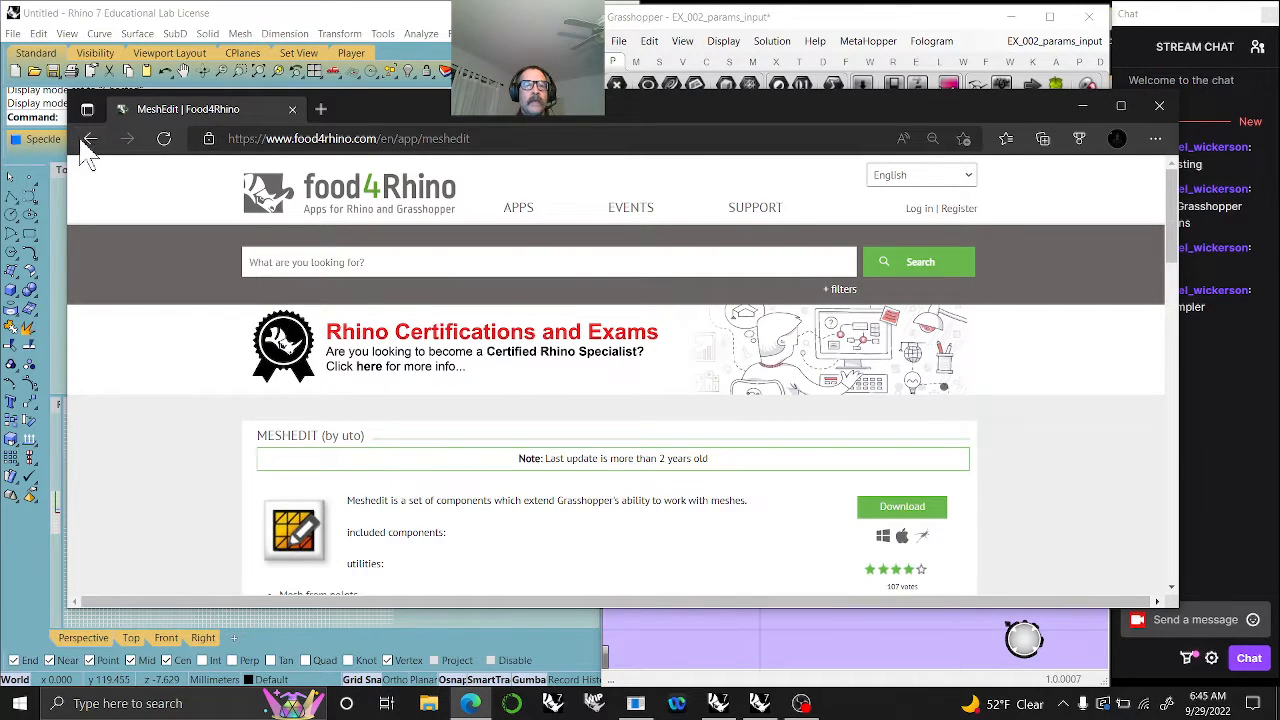
- Go back to the MeshEdit entry on Grasshopper Docs and open the site's overview of addons and plugins
{"action": "left_click", "coordinate": [127, 140]}
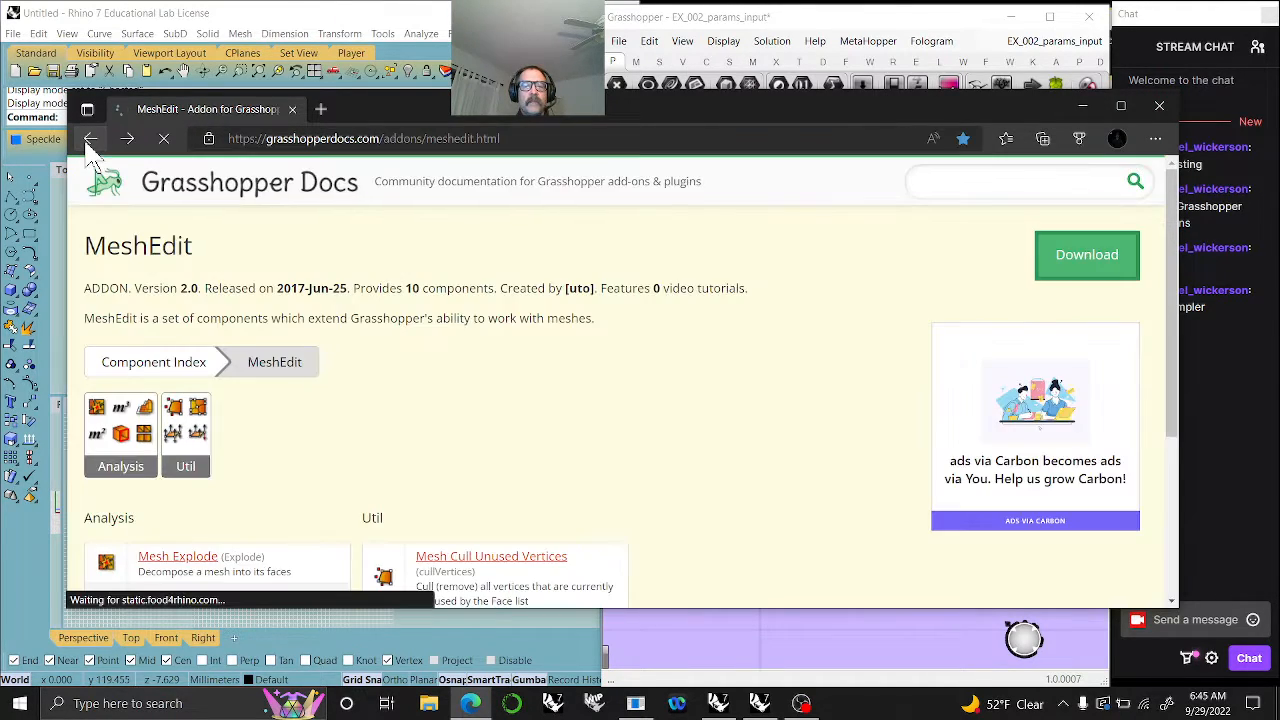
{"action": "scroll", "coordinate": [514, 434], "scroll_direction": "down", "scroll_amount": 5}
{"action": "scroll", "coordinate": [514, 414], "scroll_direction": "up", "scroll_amount": 5}
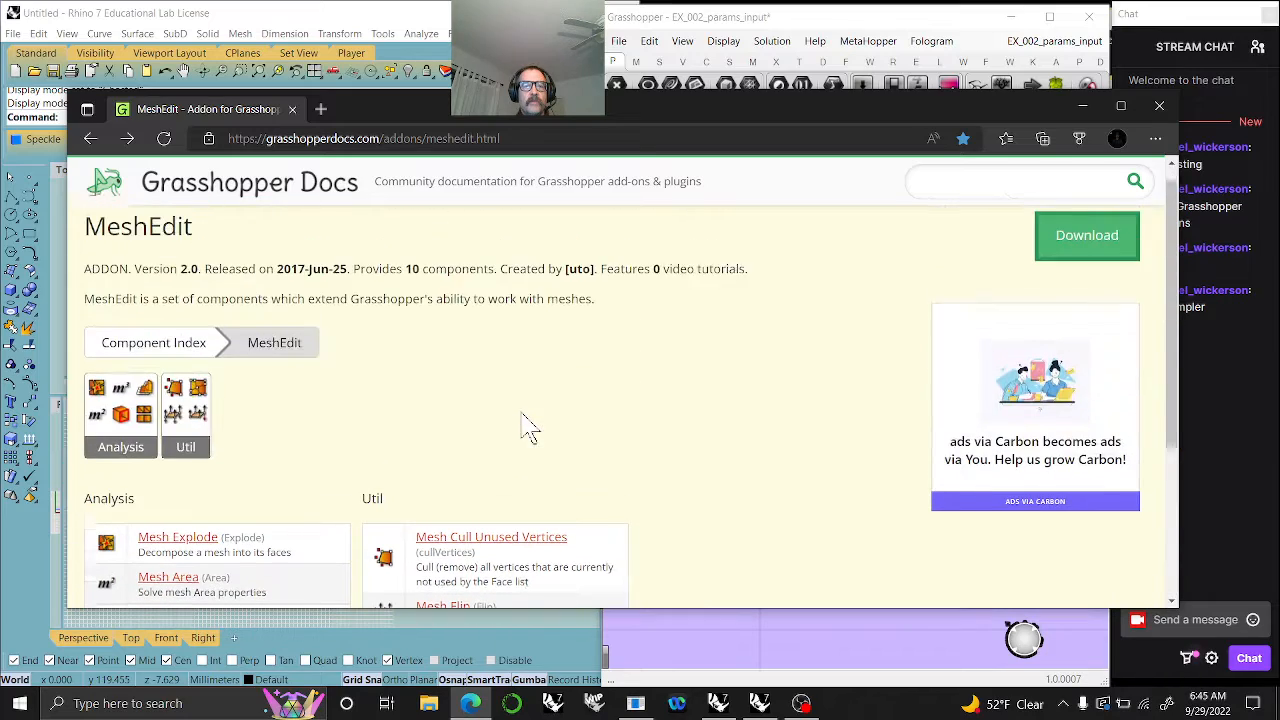
{"action": "left_click", "coordinate": [282, 205]}
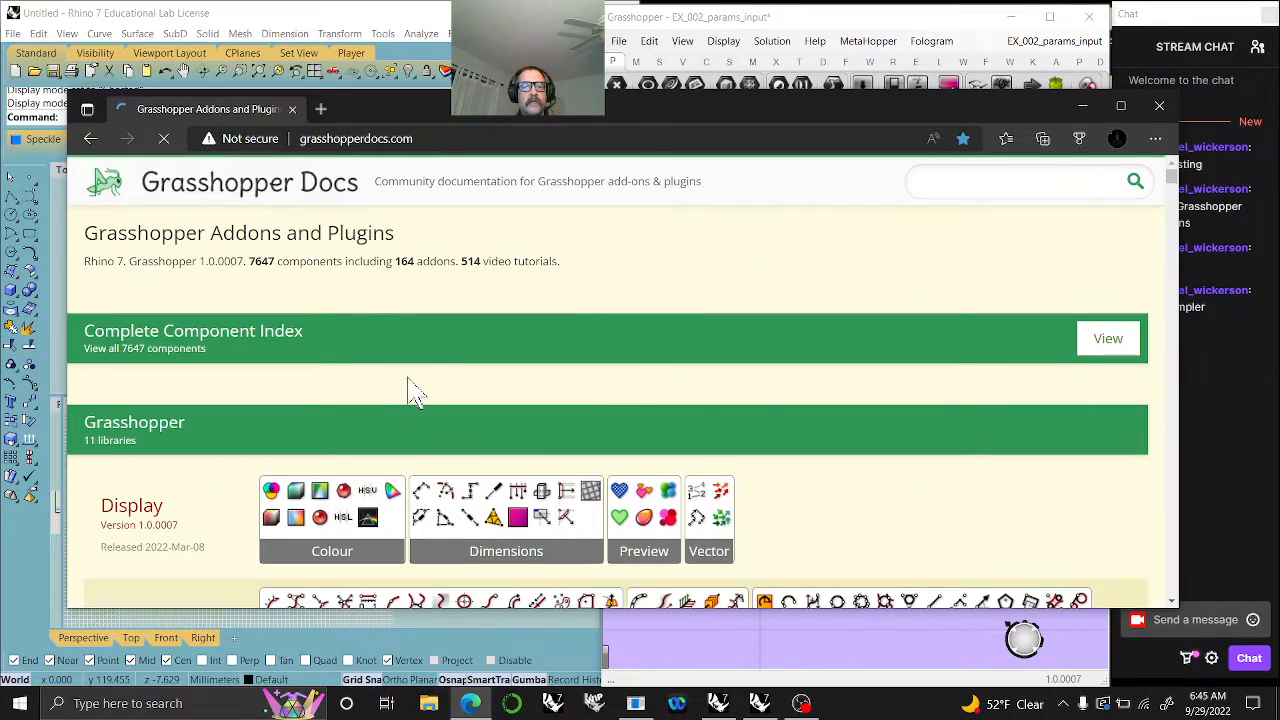
- Browse the Grasshopper Docs overview from the built-in libraries to the AI agent, evolutionary algorithm and fuzzy logic addons
{"action": "scroll", "coordinate": [415, 400], "scroll_direction": "down", "scroll_amount": 3}
{"action": "scroll", "coordinate": [425, 425], "scroll_direction": "down", "scroll_amount": 5}
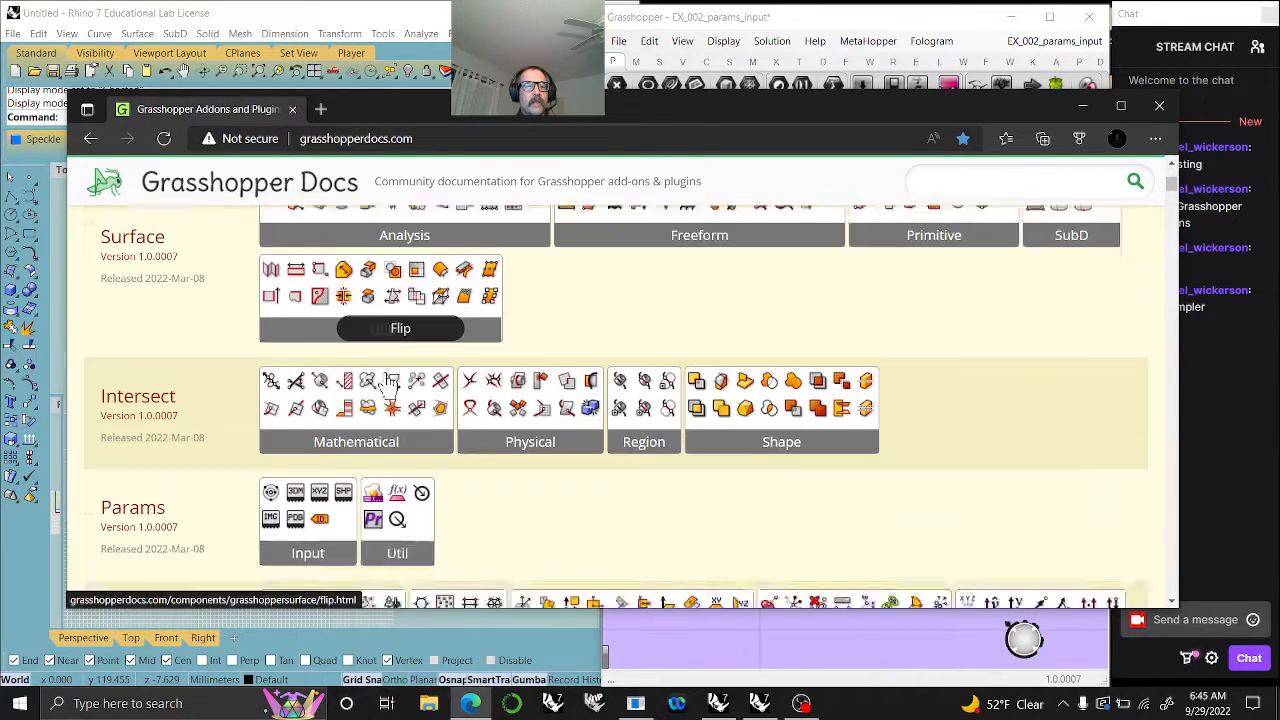
{"action": "scroll", "coordinate": [388, 382], "scroll_direction": "down", "scroll_amount": 7}
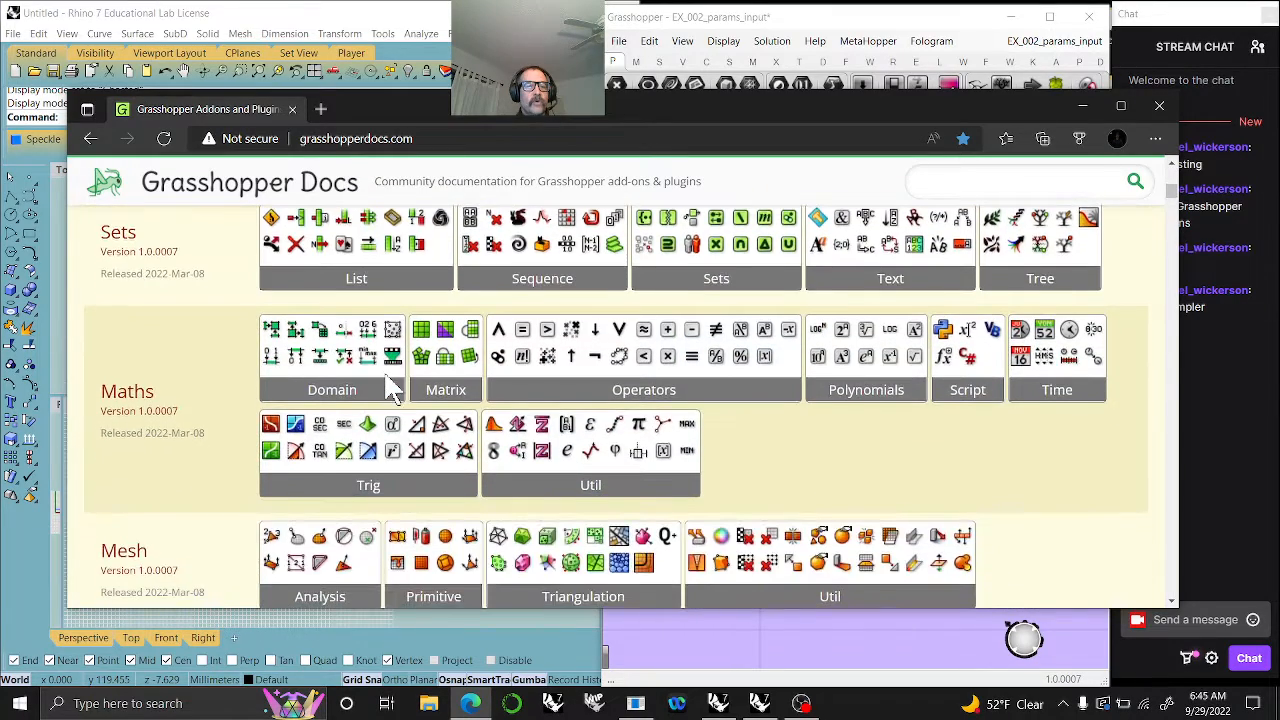
{"action": "scroll", "coordinate": [390, 388], "scroll_direction": "down", "scroll_amount": 3}
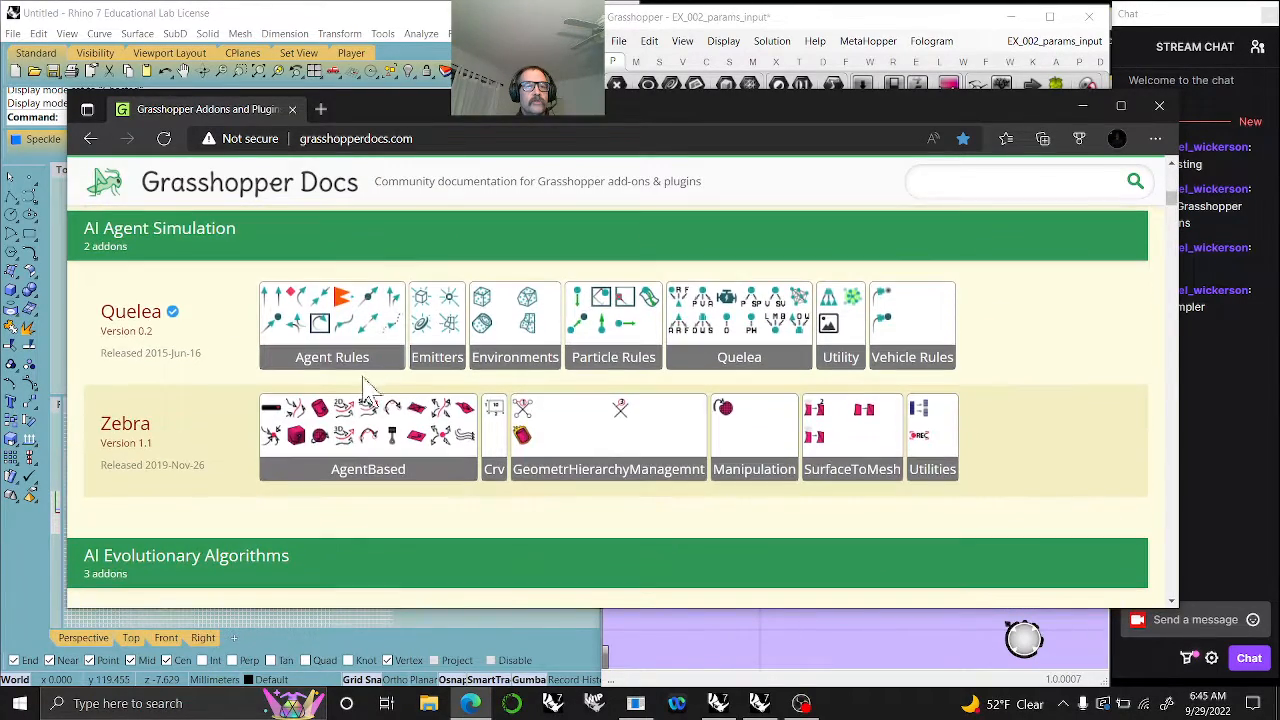
{"action": "scroll", "coordinate": [367, 392], "scroll_direction": "down", "scroll_amount": 2}
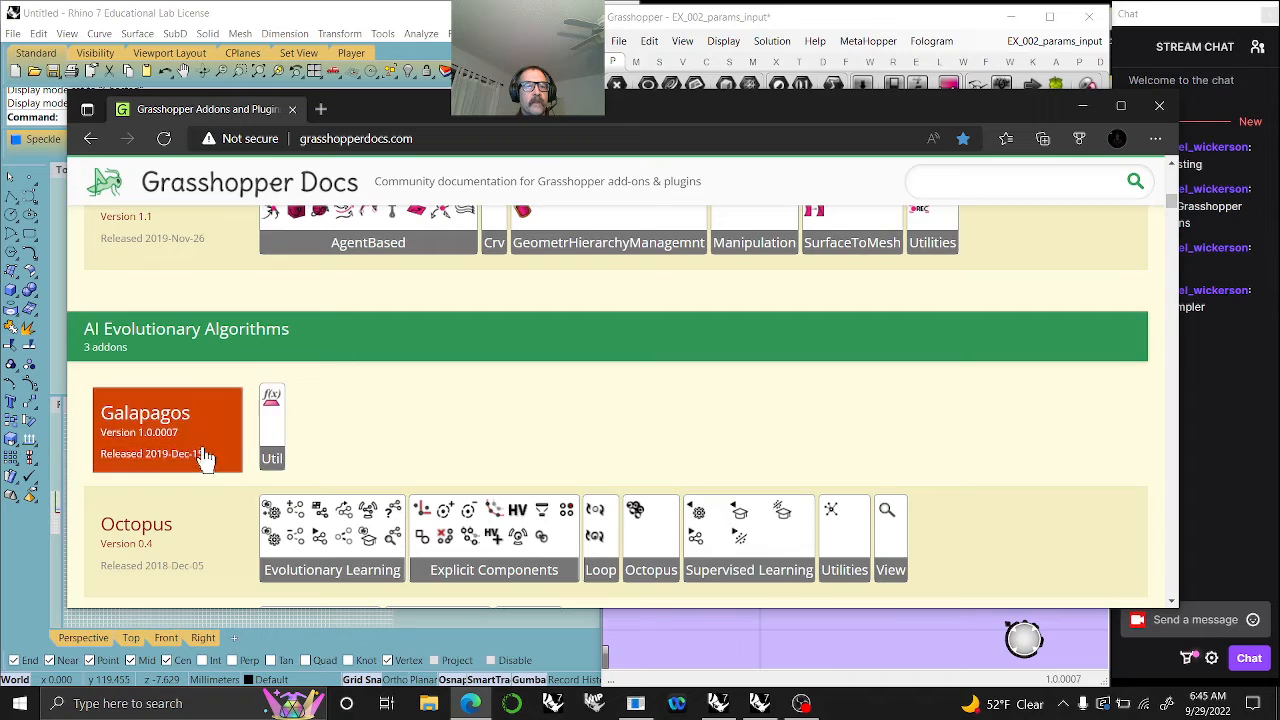
{"action": "scroll", "coordinate": [215, 488], "scroll_direction": "down", "scroll_amount": 1}
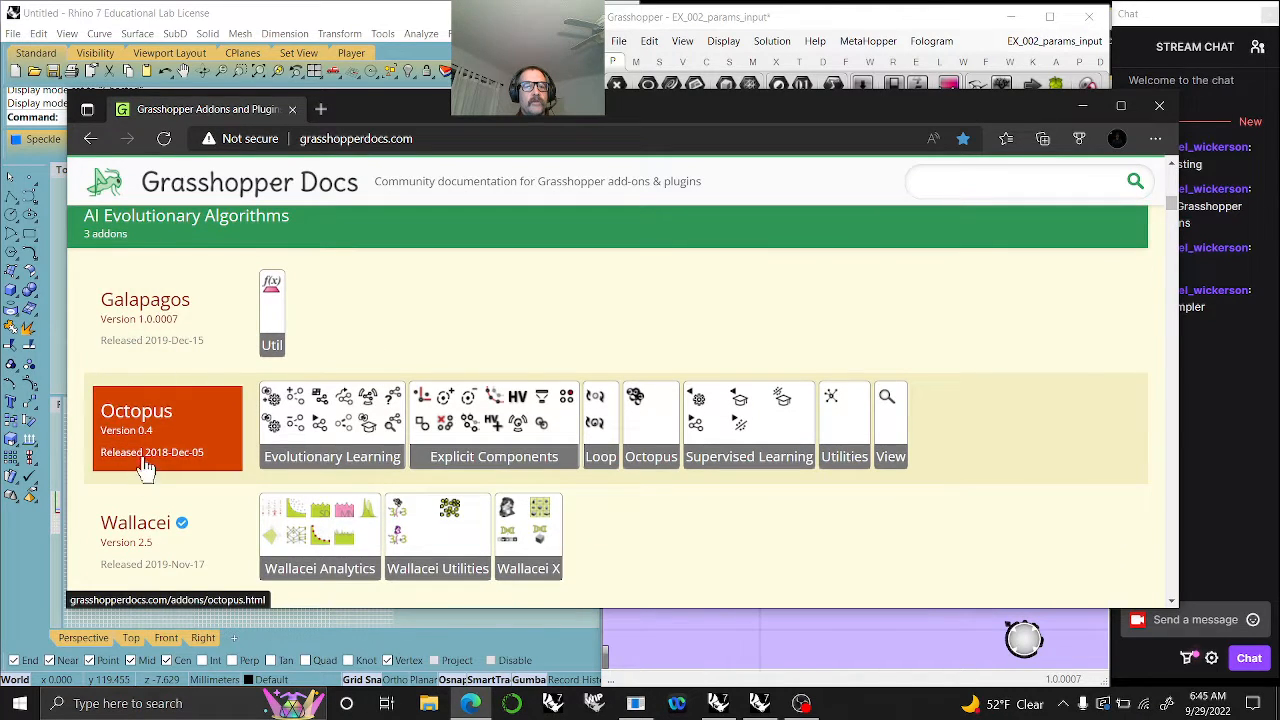
{"action": "scroll", "coordinate": [152, 458], "scroll_direction": "down", "scroll_amount": 1}
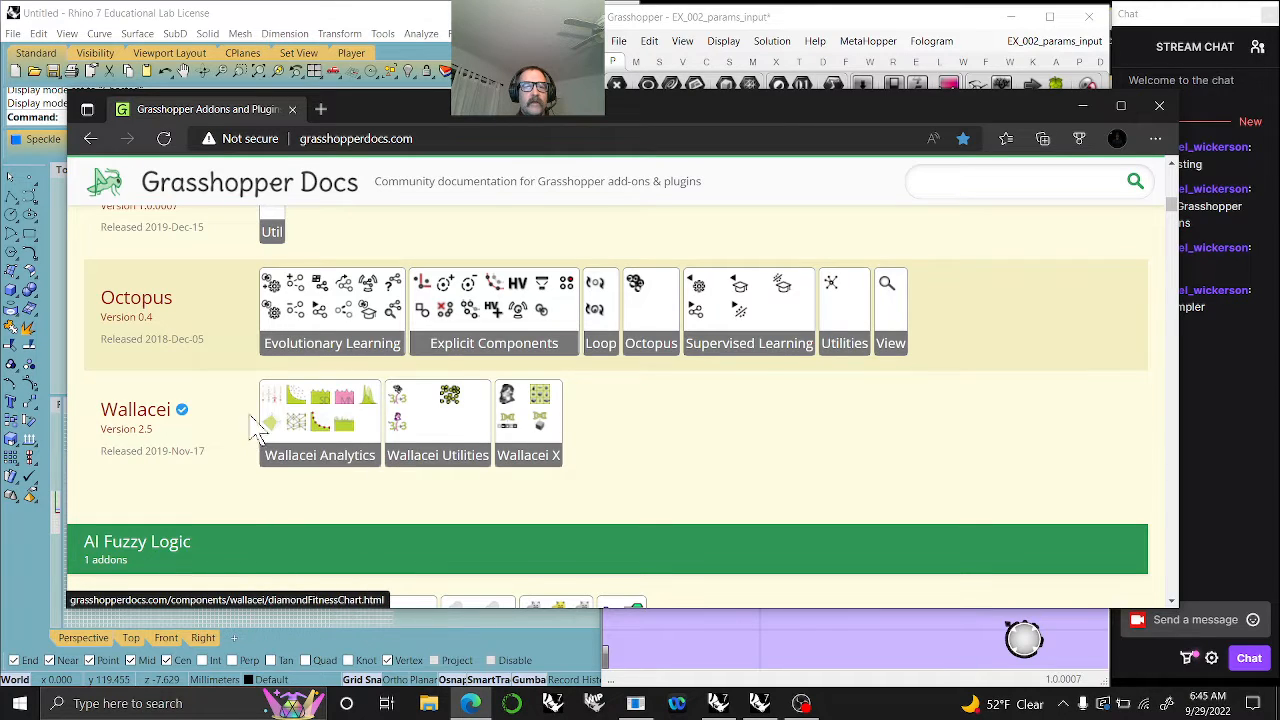
{"action": "scroll", "coordinate": [305, 385], "scroll_direction": "up", "scroll_amount": 2}
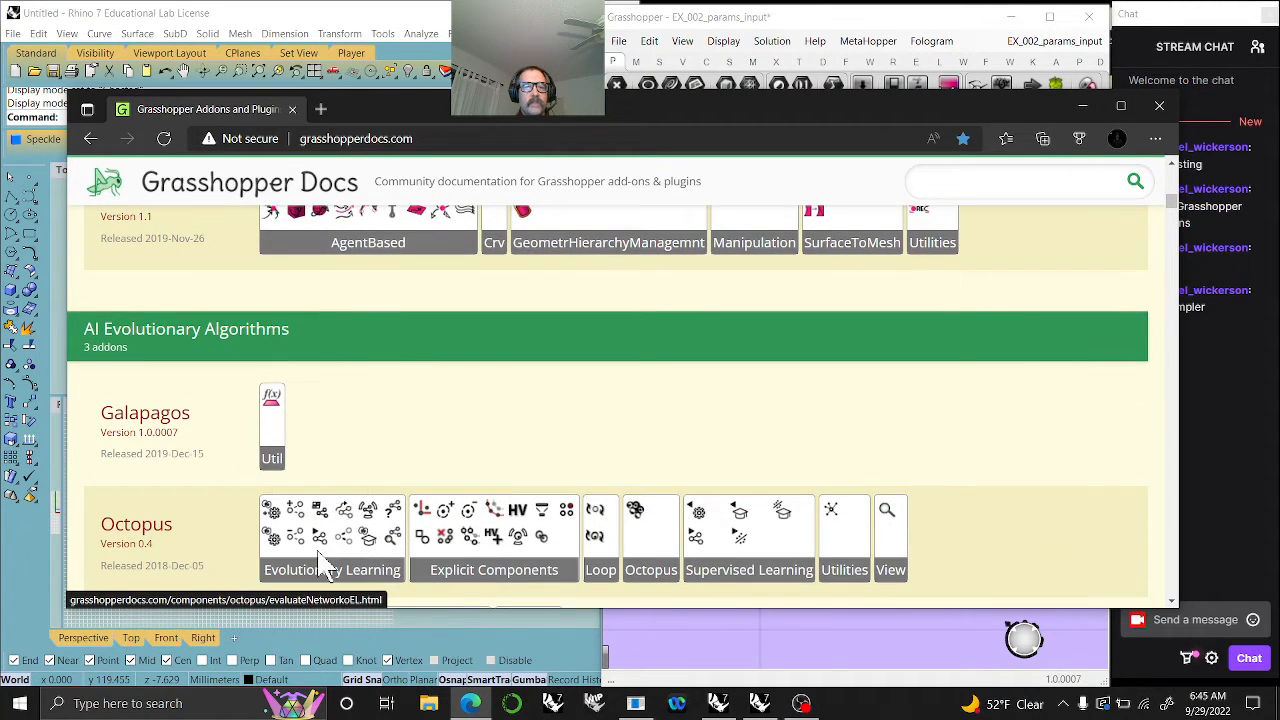
{"action": "scroll", "coordinate": [343, 491], "scroll_direction": "down", "scroll_amount": 2}
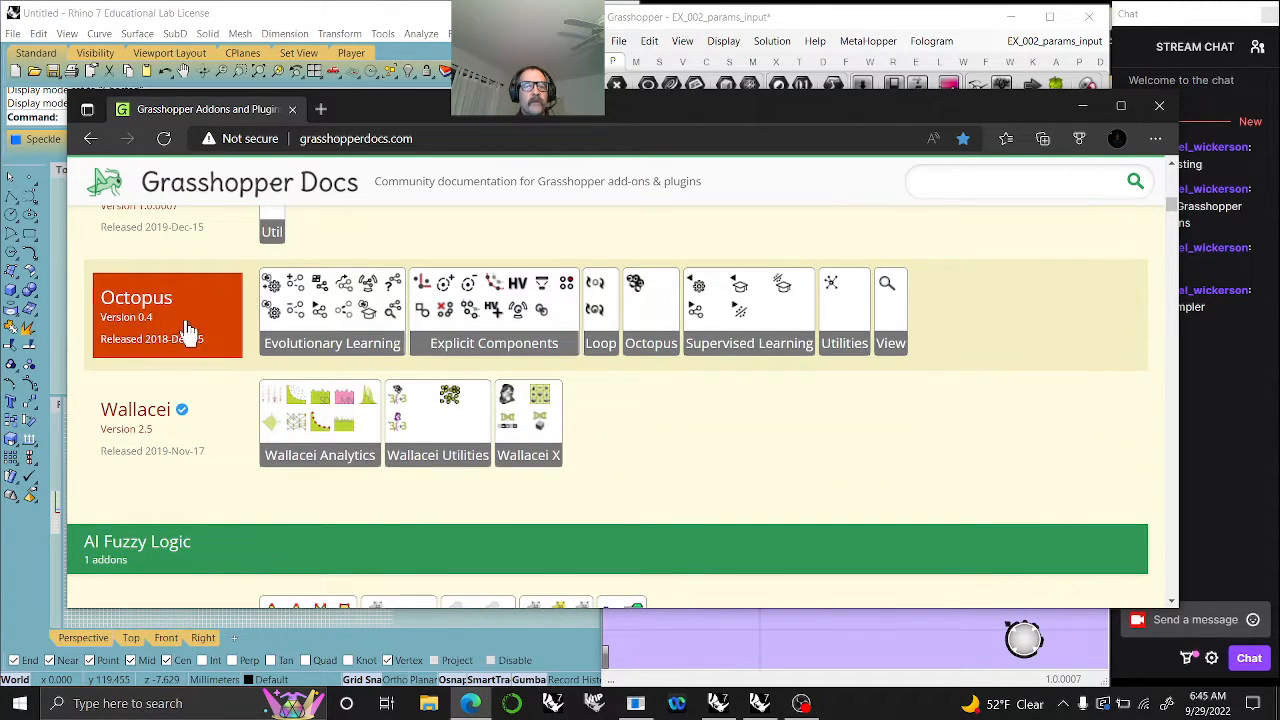
{"action": "scroll", "coordinate": [385, 405], "scroll_direction": "down", "scroll_amount": 1}
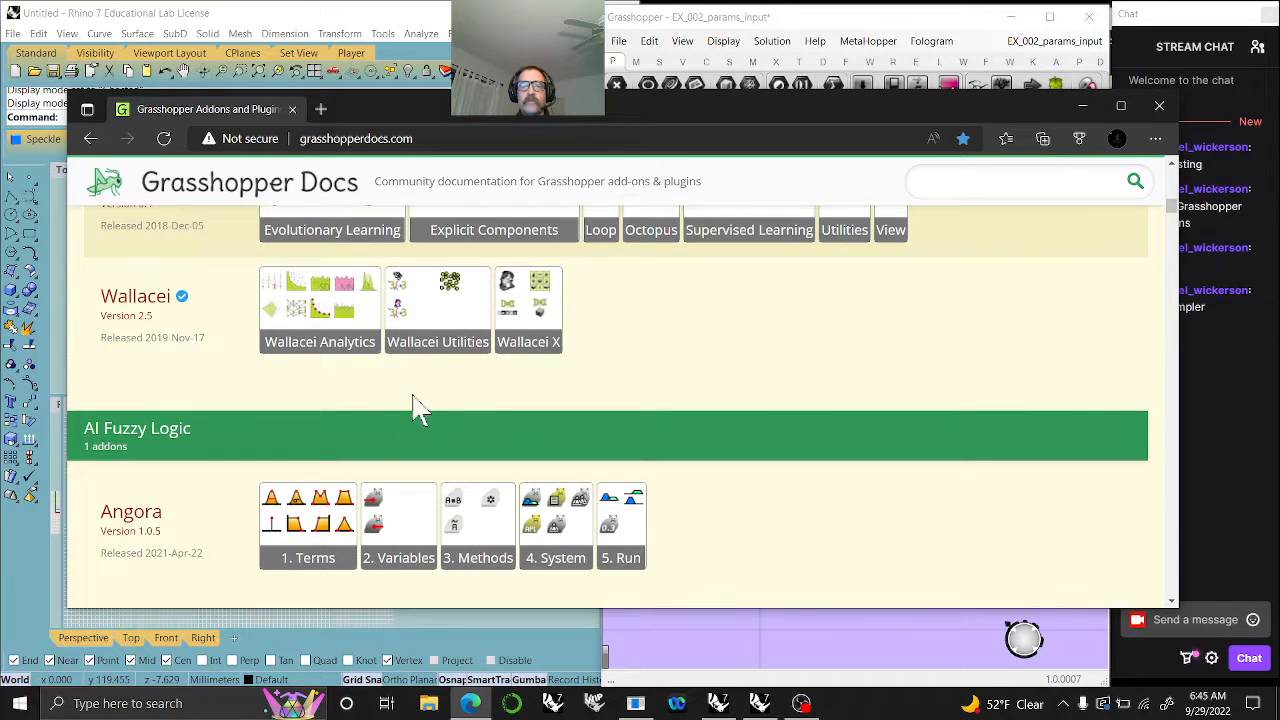
- Return to Grasshopper, inspect the Image Sampler's connections and bring the 002_params_inputs exercise heading into view
{"action": "left_click_drag", "start_coordinate": [937, 112], "coordinate": [1279, 58]}
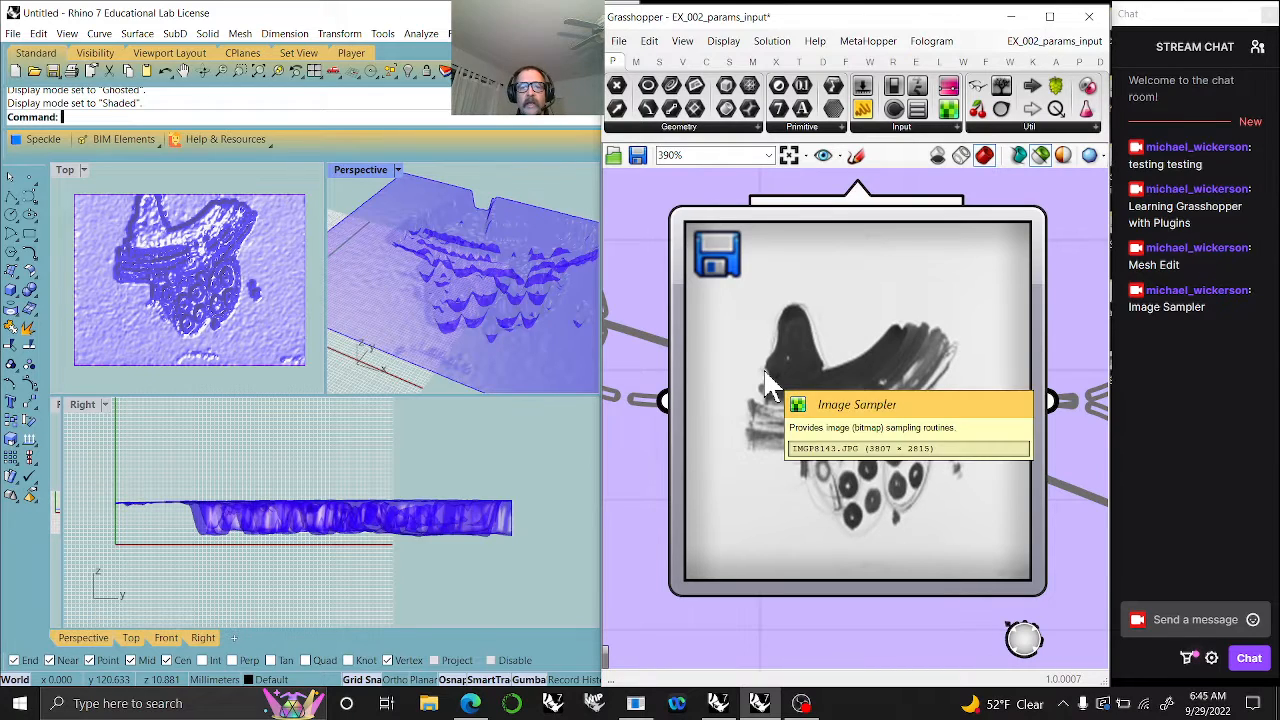
{"action": "scroll", "coordinate": [765, 373], "scroll_direction": "down", "scroll_amount": 4}
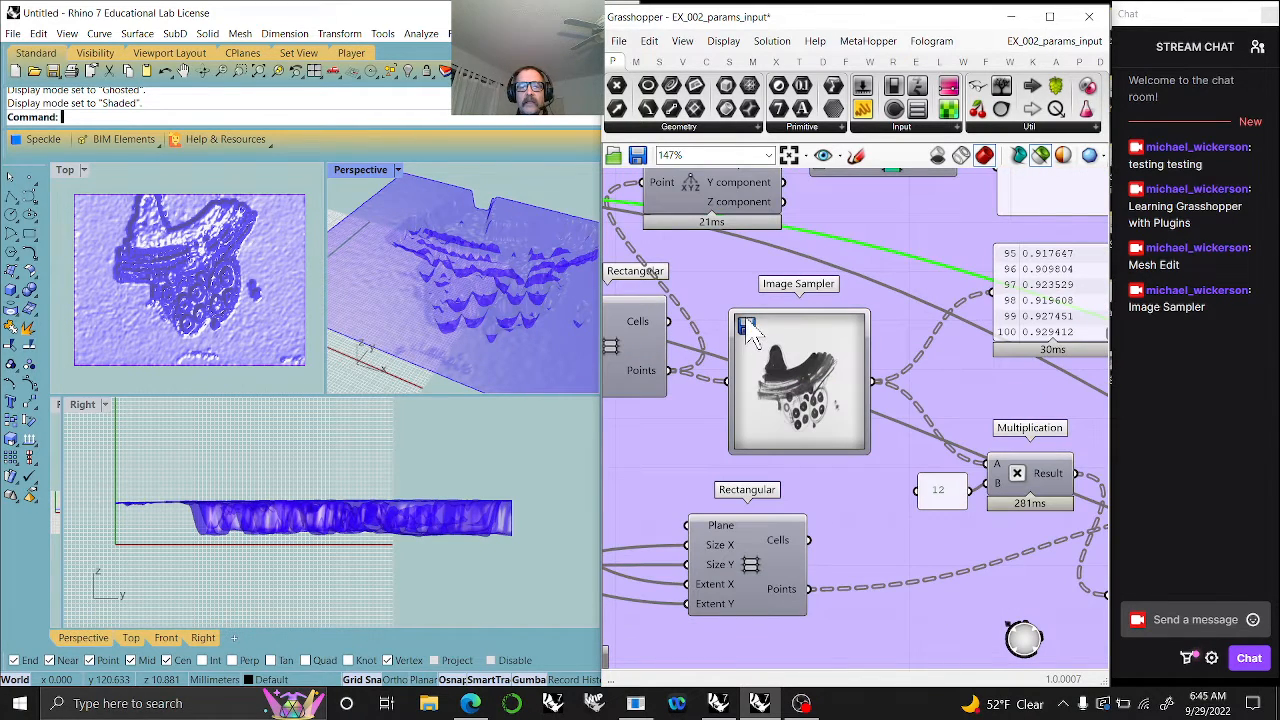
{"action": "right_click_drag", "start_coordinate": [748, 330], "coordinate": [812, 402]}
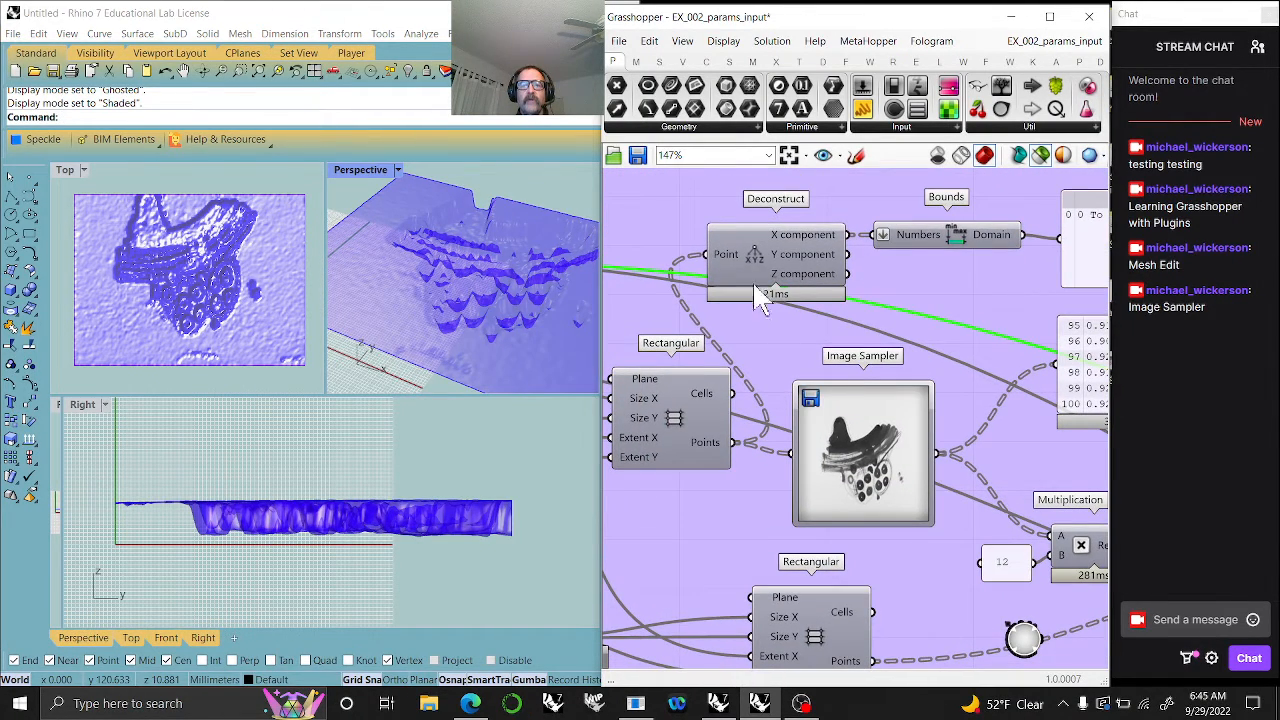
{"action": "left_click", "coordinate": [789, 155]}
{"action": "right_click_drag", "start_coordinate": [708, 326], "coordinate": [790, 487]}
{"action": "scroll", "coordinate": [790, 487], "scroll_direction": "up", "scroll_amount": 4}
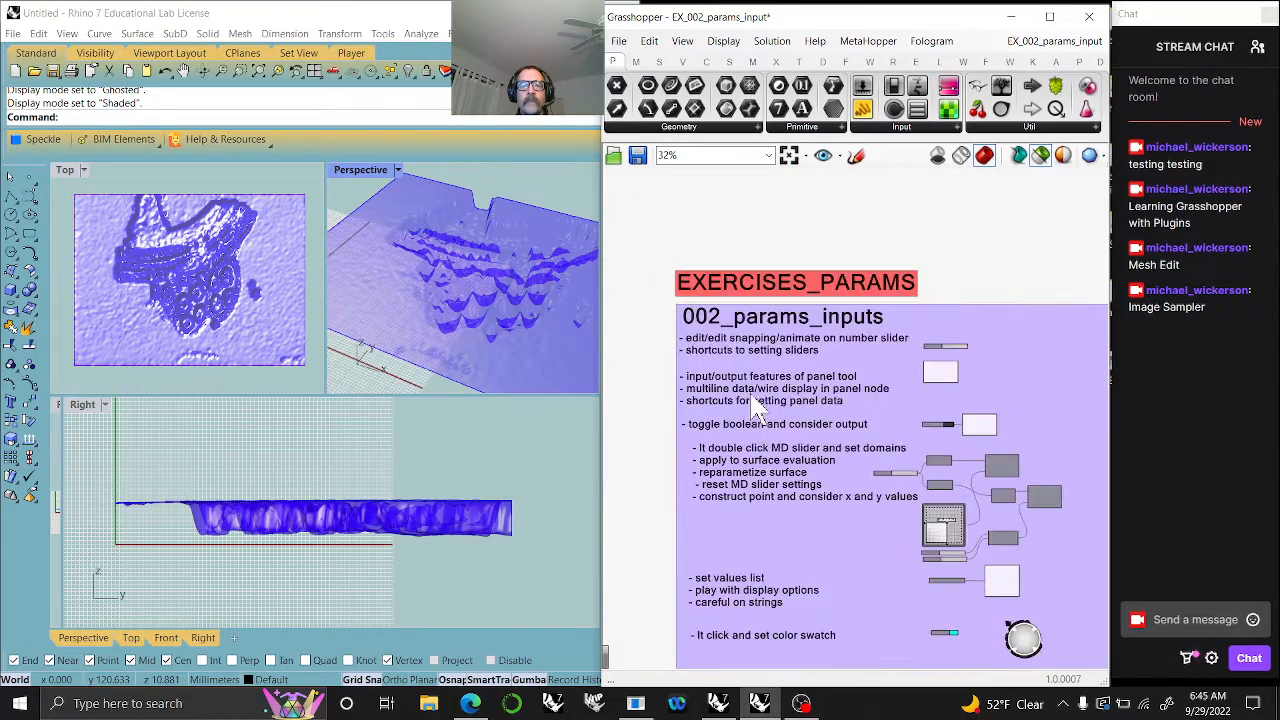
- Examine the number slider, panel and boolean toggle exercises at the start of 002_params_inputs
{"action": "right_click_drag", "start_coordinate": [735, 430], "coordinate": [765, 355]}
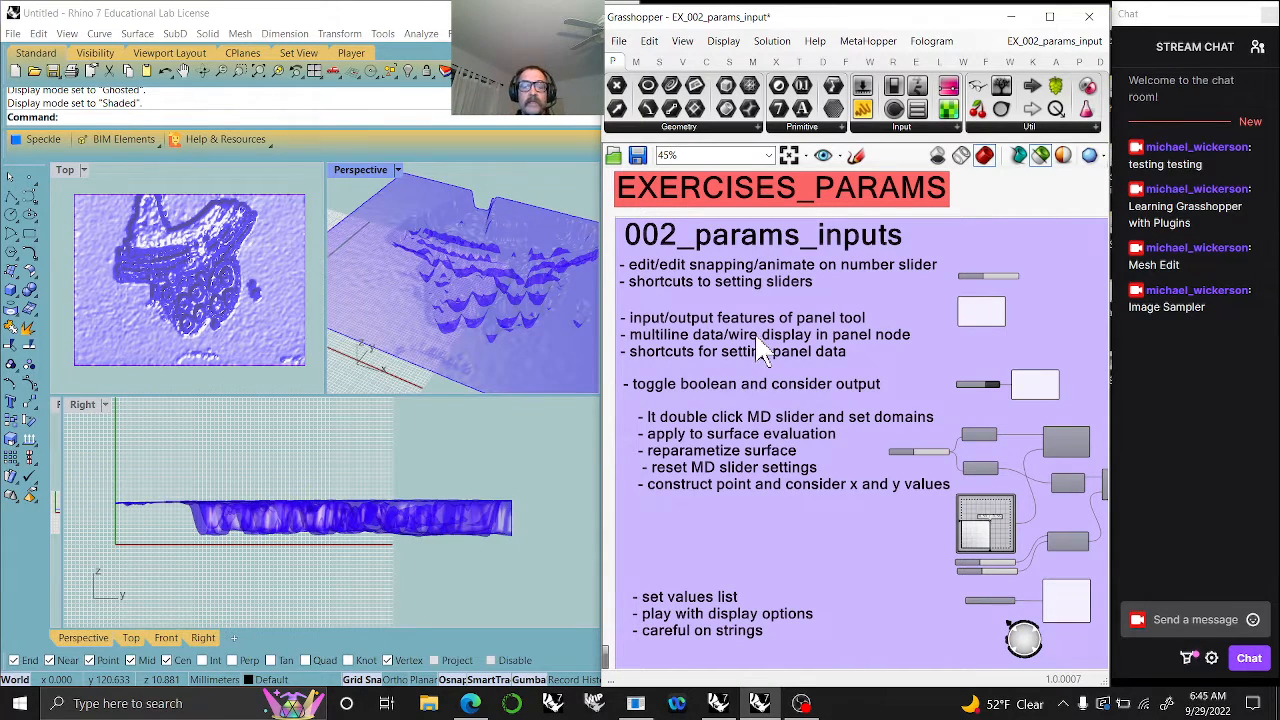
{"action": "scroll", "coordinate": [1075, 325], "scroll_direction": "up", "scroll_amount": 5}
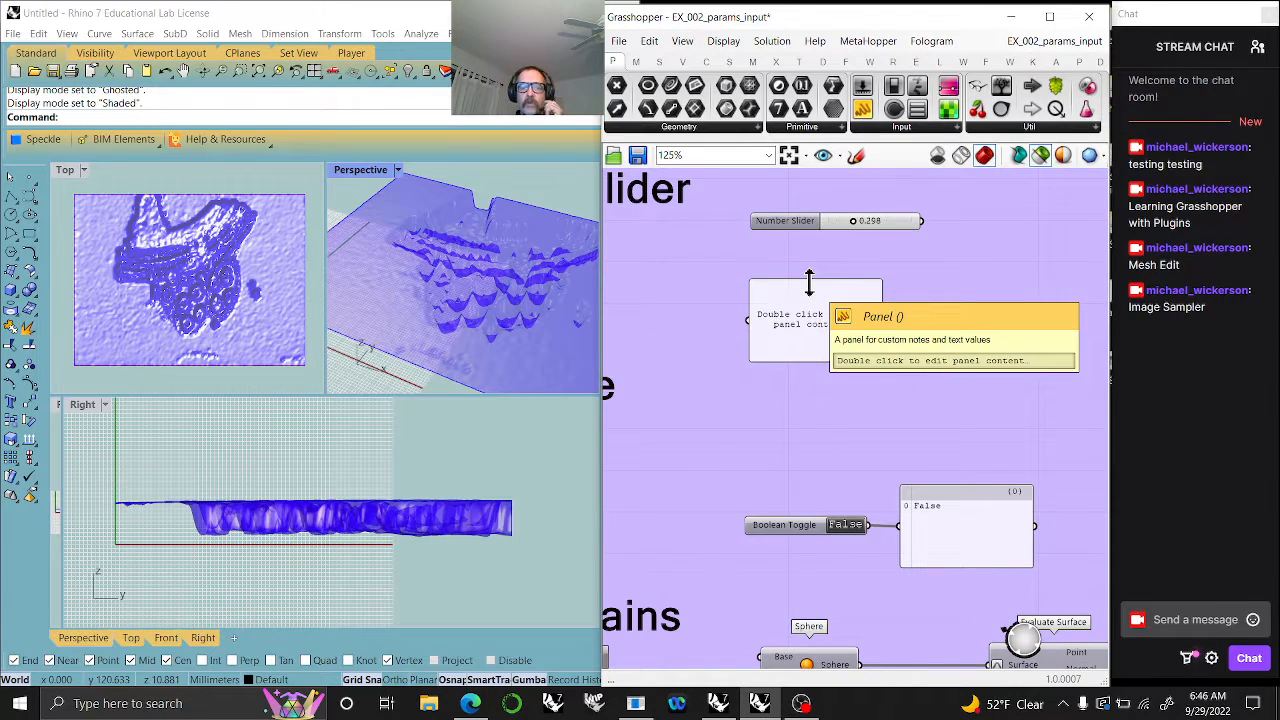
{"action": "right_click_drag", "start_coordinate": [768, 295], "coordinate": [891, 355]}
{"action": "scroll", "coordinate": [891, 355], "scroll_direction": "down", "scroll_amount": 5}
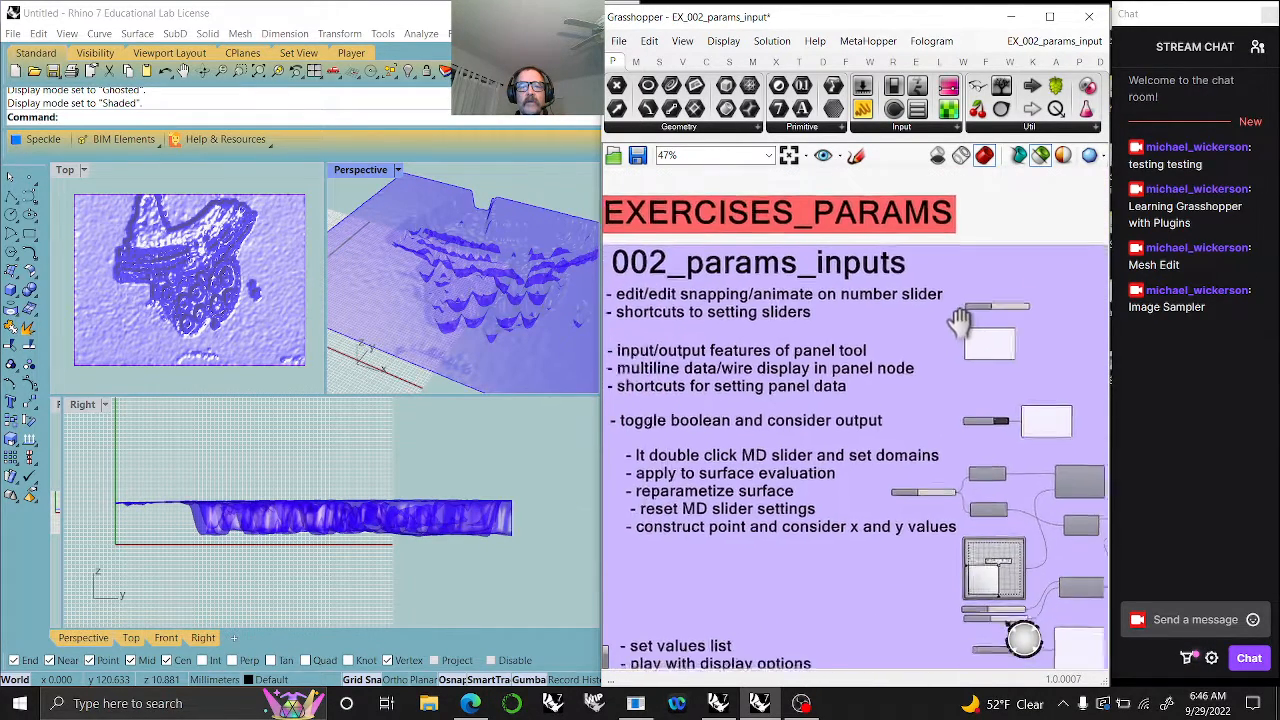
{"action": "scroll", "coordinate": [987, 303], "scroll_direction": "up", "scroll_amount": 3}
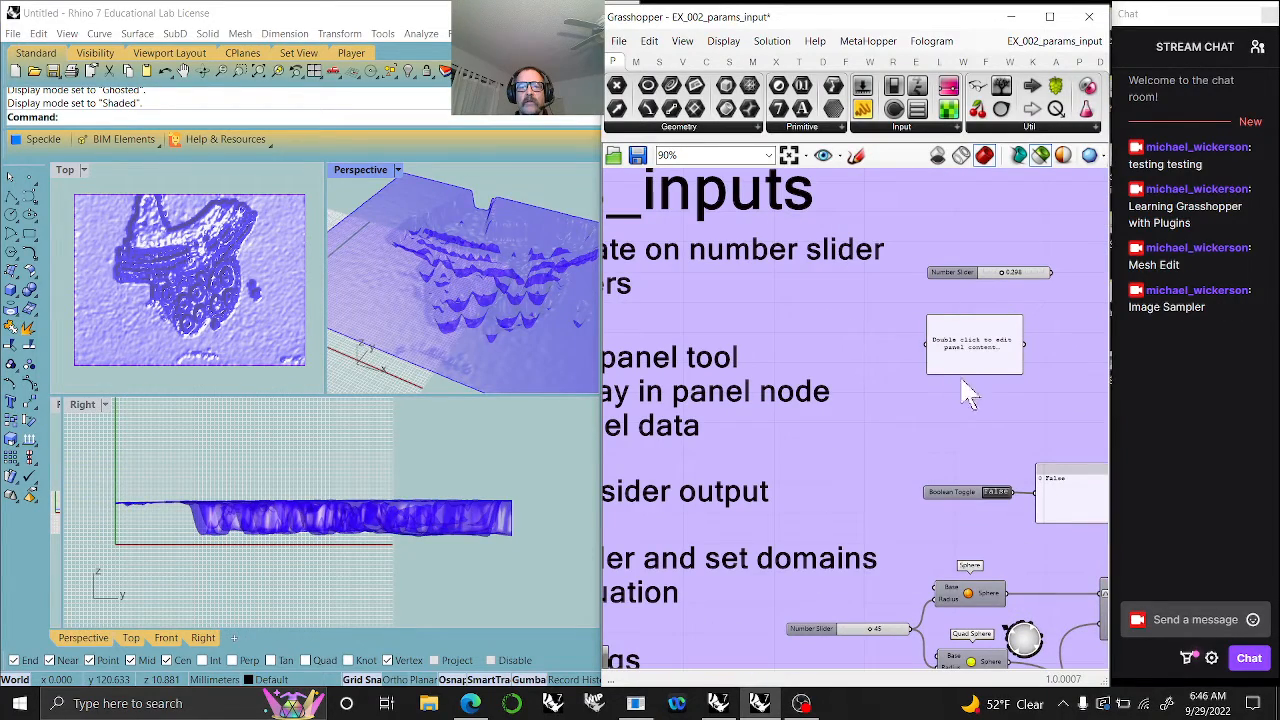
{"action": "right_click_drag", "start_coordinate": [970, 395], "coordinate": [877, 307]}
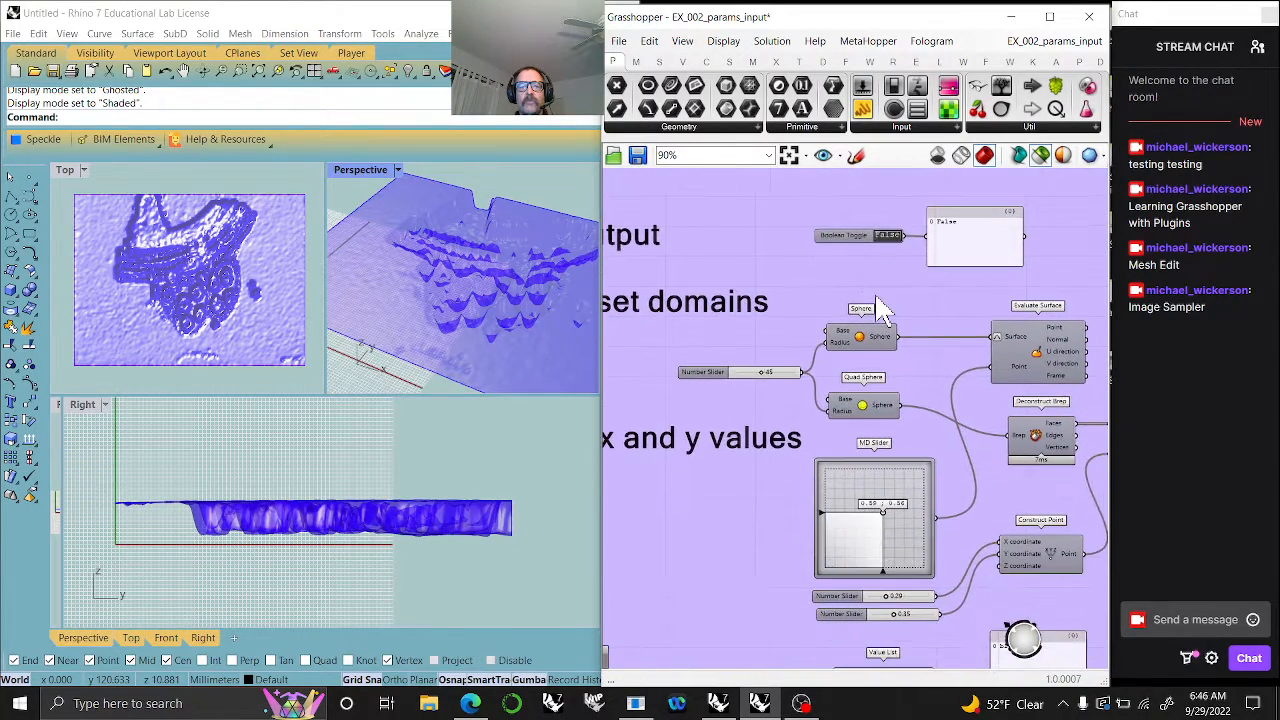
- Examine the MD Slider surface evaluation exercise, its Construct Point sliders, and the Value List with its panel
{"action": "scroll", "coordinate": [886, 430], "scroll_direction": "down", "scroll_amount": 3}
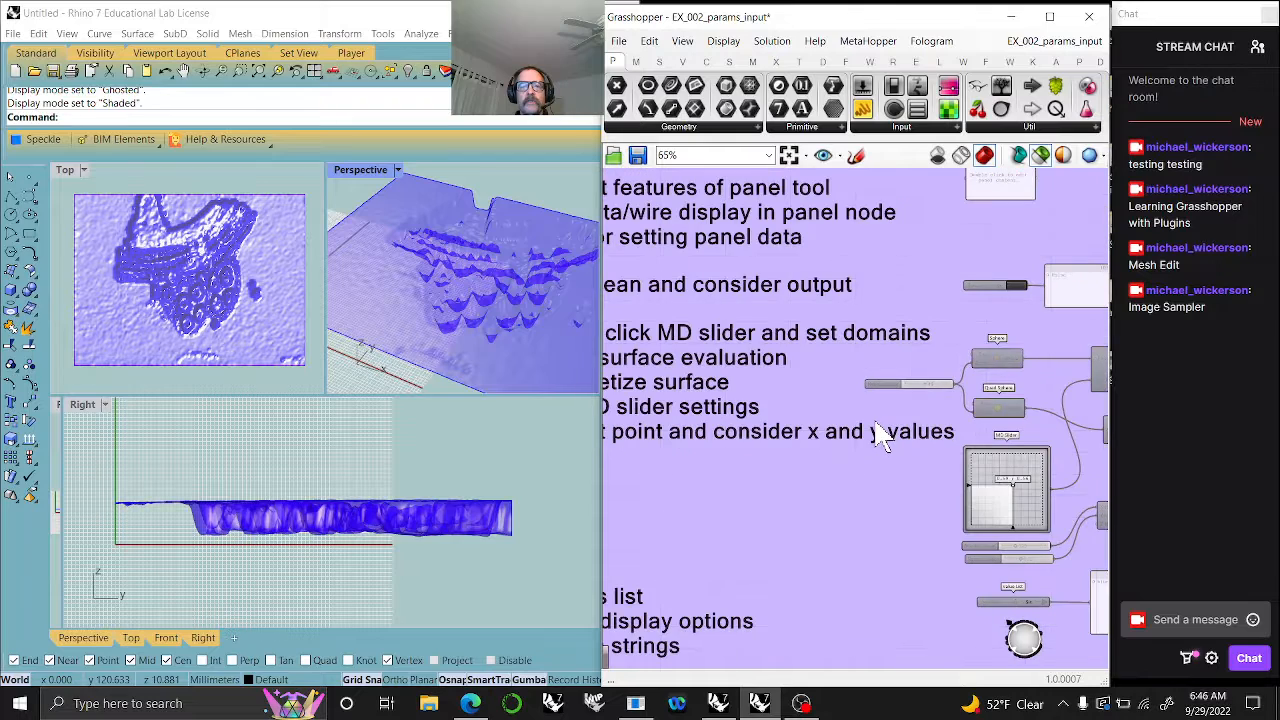
{"action": "scroll", "coordinate": [1052, 393], "scroll_direction": "up", "scroll_amount": 6}
{"action": "right_click_drag", "start_coordinate": [1036, 382], "coordinate": [887, 346]}
{"action": "scroll", "coordinate": [894, 352], "scroll_direction": "down", "scroll_amount": 3}
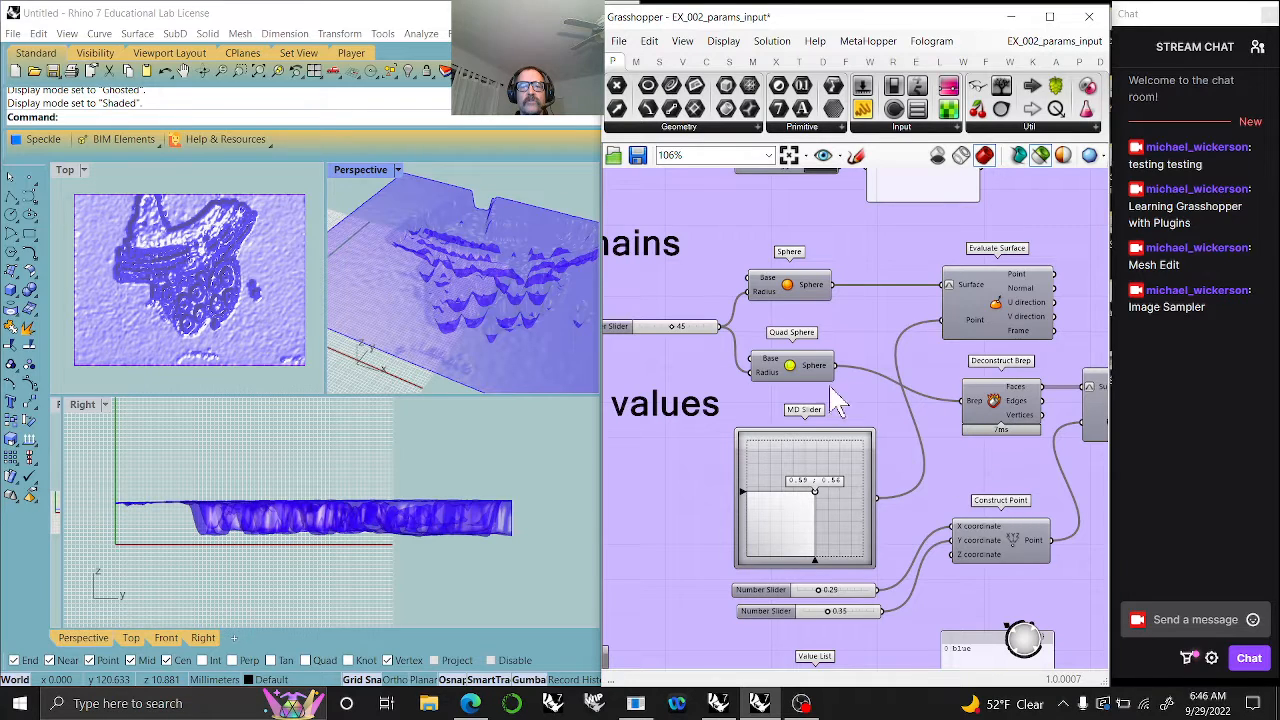
{"action": "right_click_drag", "start_coordinate": [929, 451], "coordinate": [760, 334]}
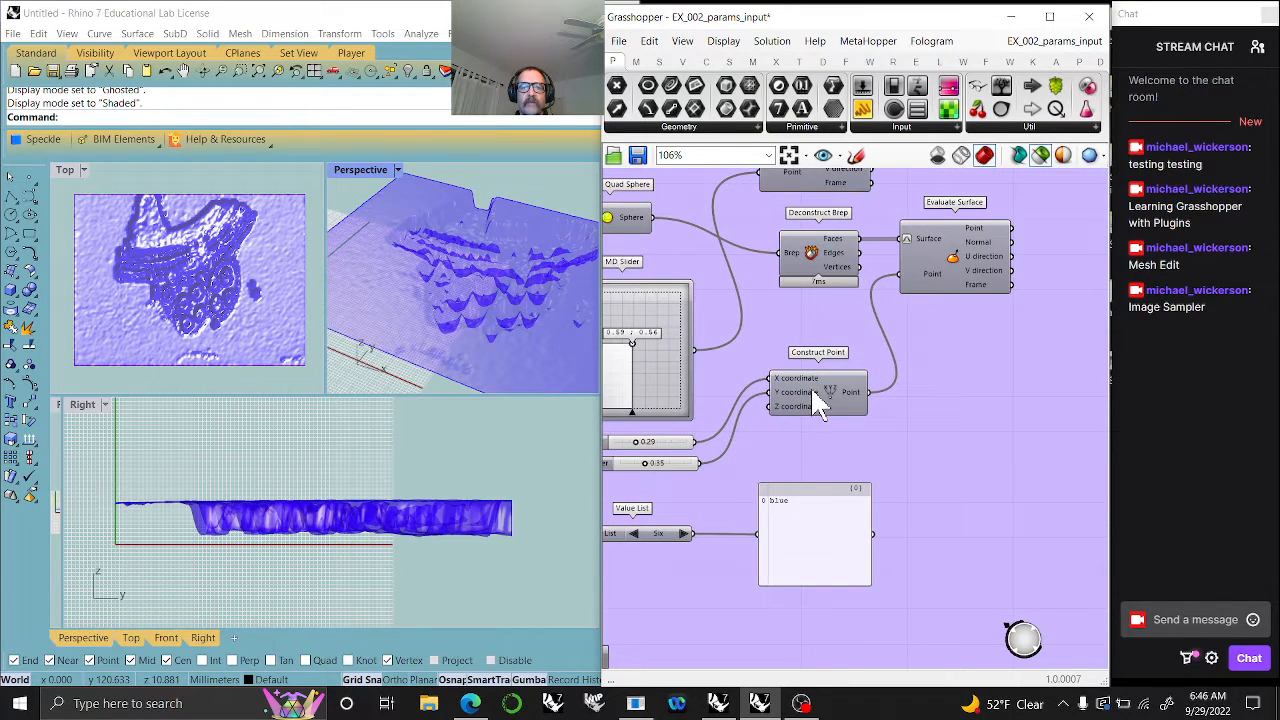
{"action": "right_click_drag", "start_coordinate": [808, 368], "coordinate": [966, 298]}
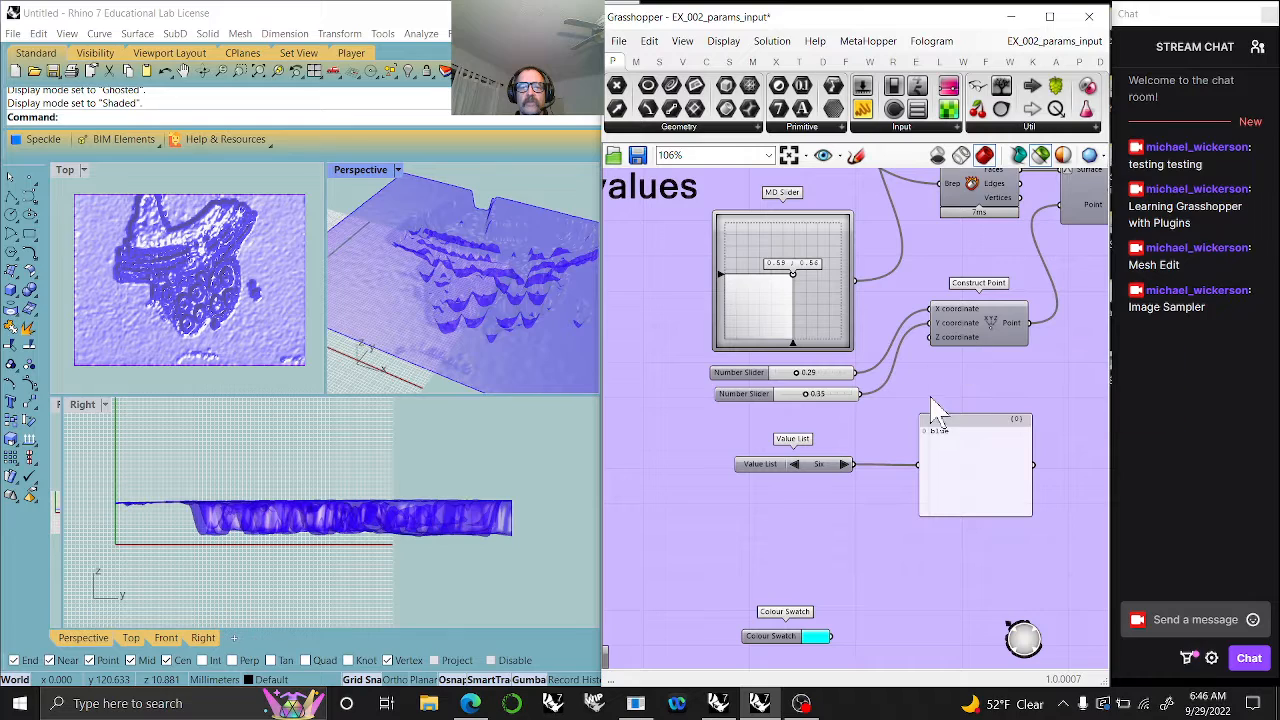
{"action": "right_click_drag", "start_coordinate": [920, 394], "coordinate": [866, 252]}
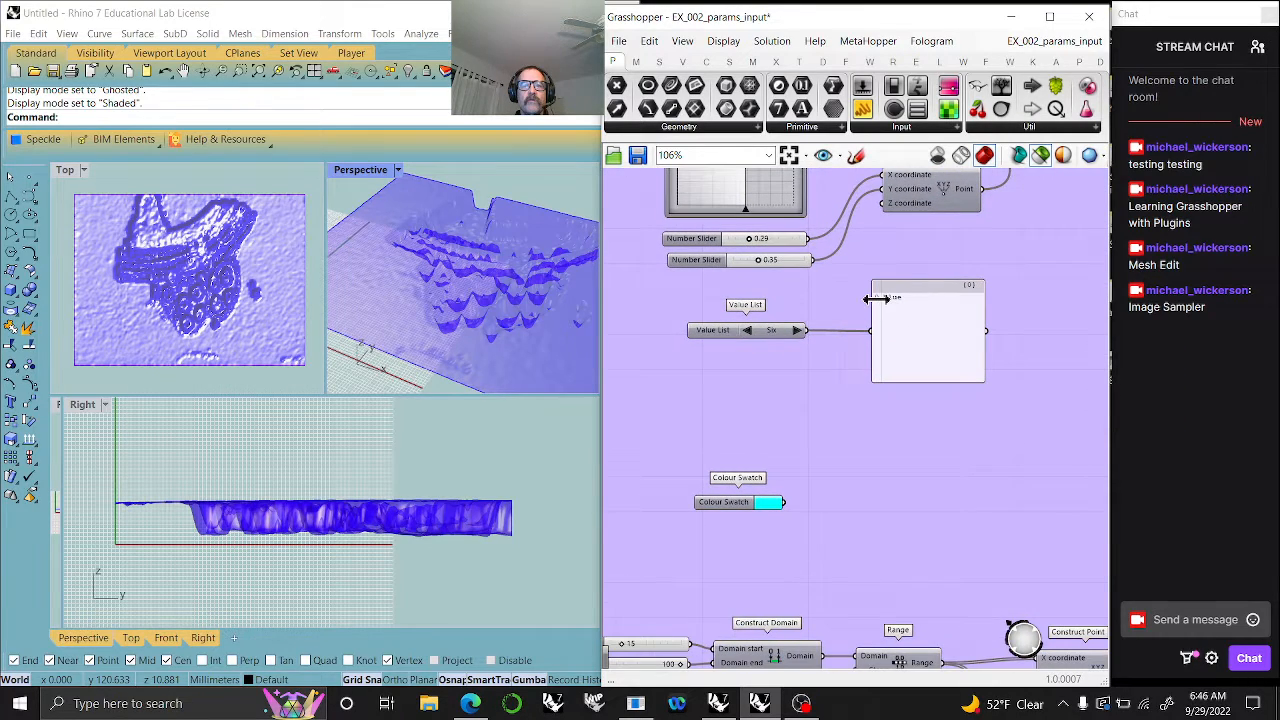
- Examine the Value List selector, the Colour Swatch and the number sliders feeding the Construct Domain component
{"action": "double_click", "coordinate": [797, 334]}
{"action": "right_click_drag", "start_coordinate": [775, 357], "coordinate": [775, 352]}
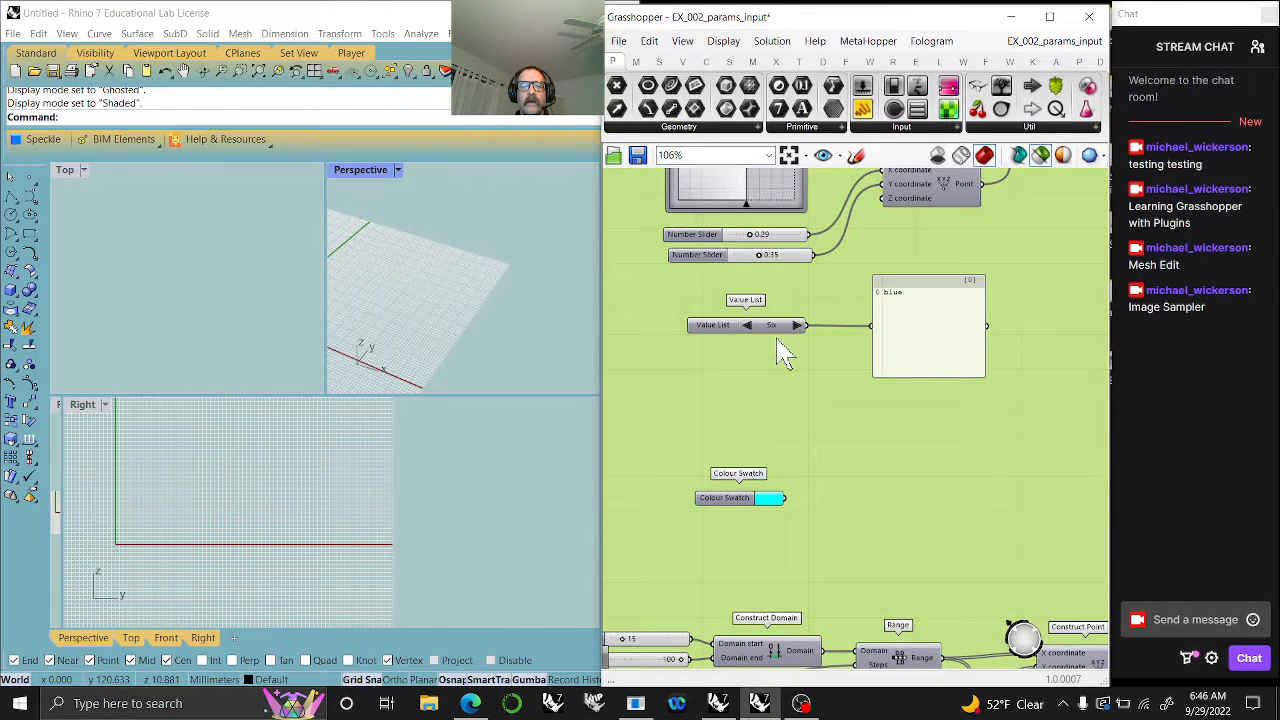
{"action": "scroll", "coordinate": [766, 385], "scroll_direction": "down", "scroll_amount": 3}
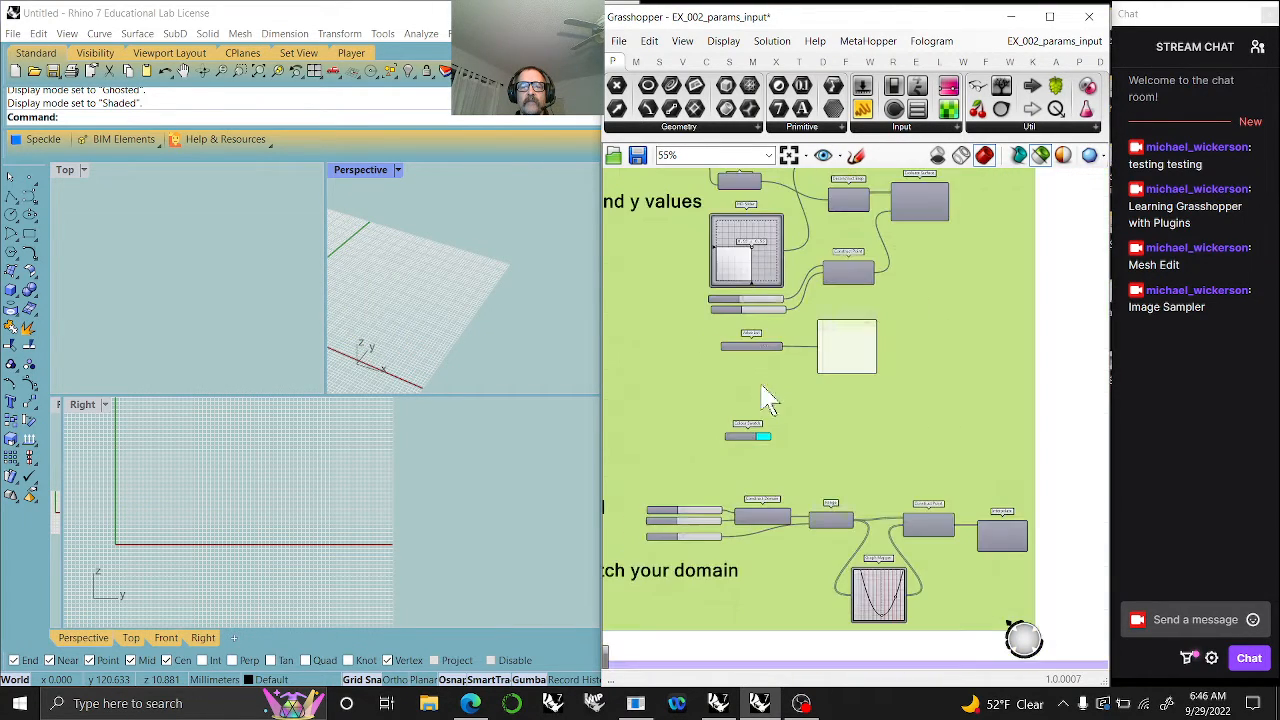
{"action": "right_click_drag", "start_coordinate": [769, 420], "coordinate": [806, 297]}
{"action": "scroll", "coordinate": [806, 312], "scroll_direction": "up", "scroll_amount": 5}
{"action": "right_click_drag", "start_coordinate": [738, 360], "coordinate": [866, 374]}
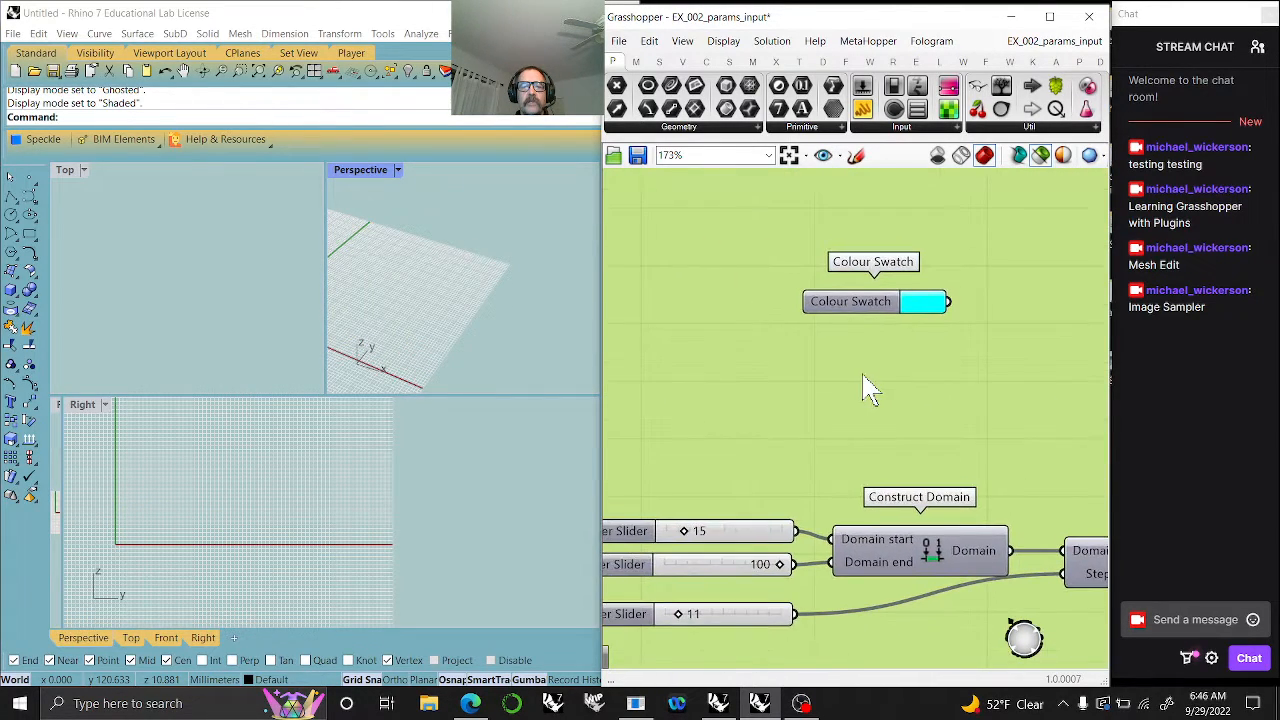
{"action": "scroll", "coordinate": [866, 390], "scroll_direction": "down", "scroll_amount": 2}
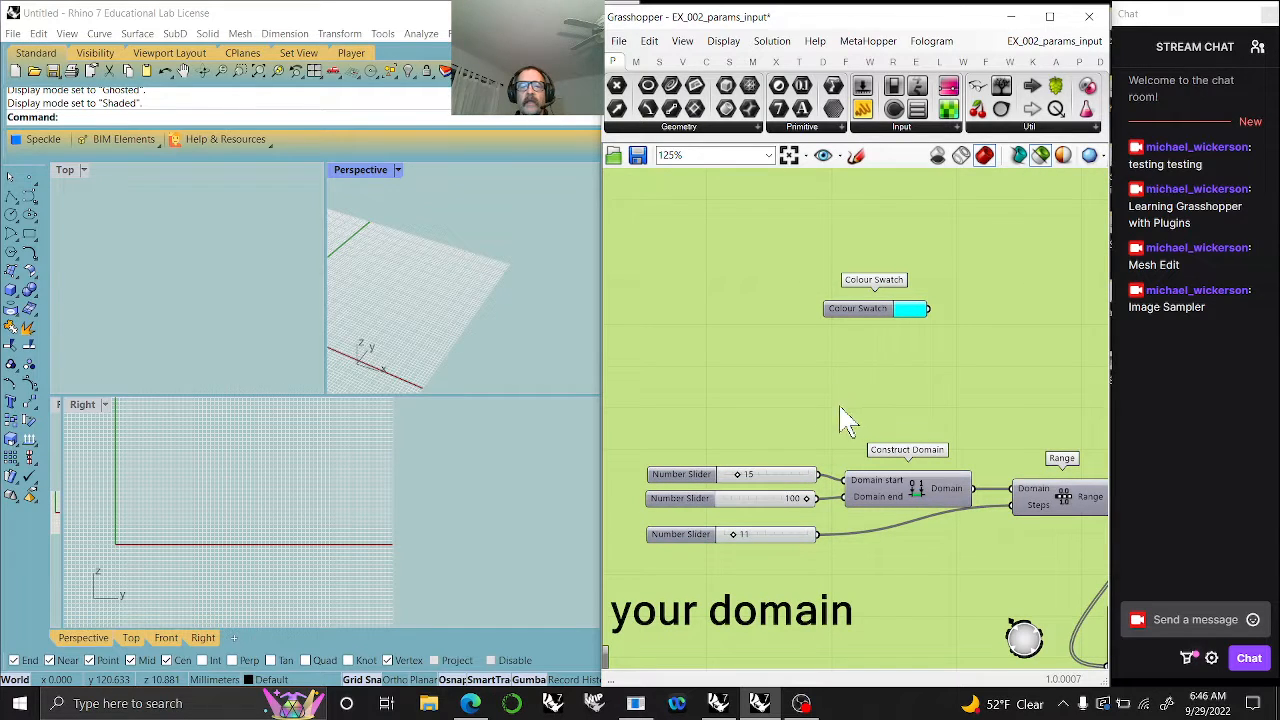
- Examine the Graph Mapper exercise from Range through Construct Point, widen the Grasshopper window over Rhino, and select the Interpolate component
{"action": "scroll", "coordinate": [843, 408], "scroll_direction": "down", "scroll_amount": 2}
{"action": "right_click_drag", "start_coordinate": [849, 429], "coordinate": [811, 325]}
{"action": "scroll", "coordinate": [866, 377], "scroll_direction": "down", "scroll_amount": 2}
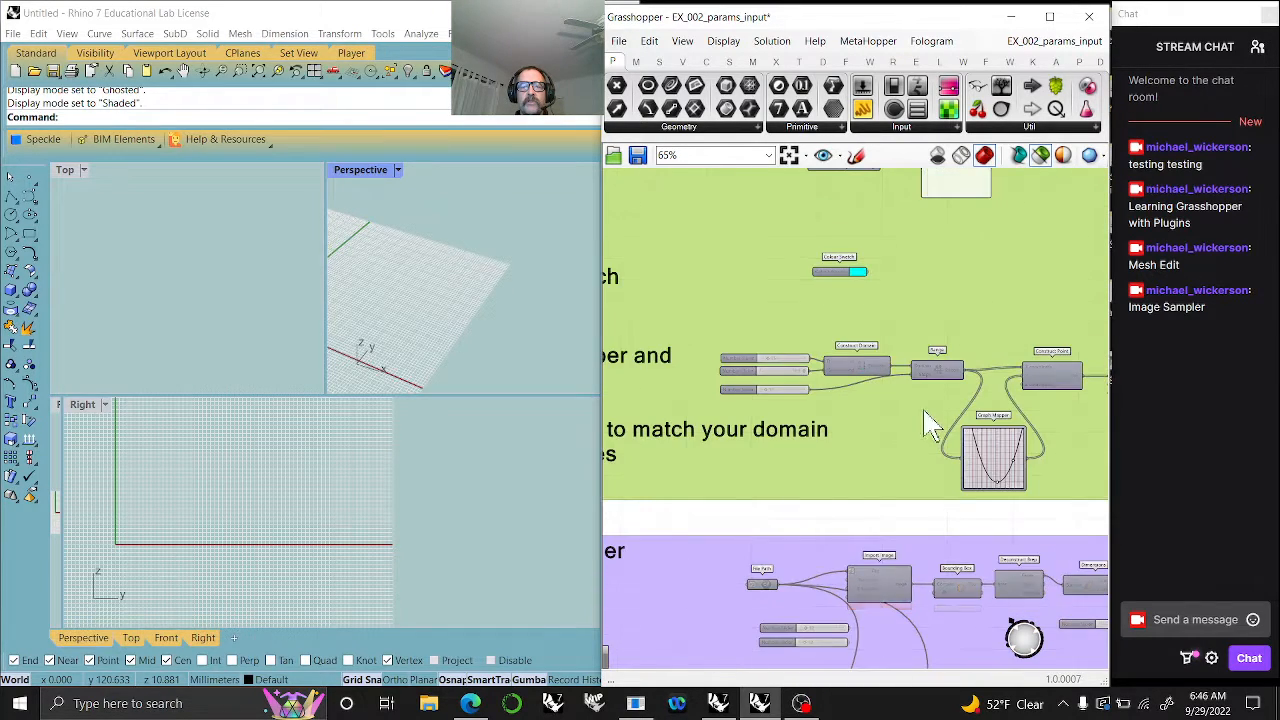
{"action": "right_click_drag", "start_coordinate": [928, 425], "coordinate": [820, 371]}
{"action": "scroll", "coordinate": [890, 375], "scroll_direction": "up", "scroll_amount": 4}
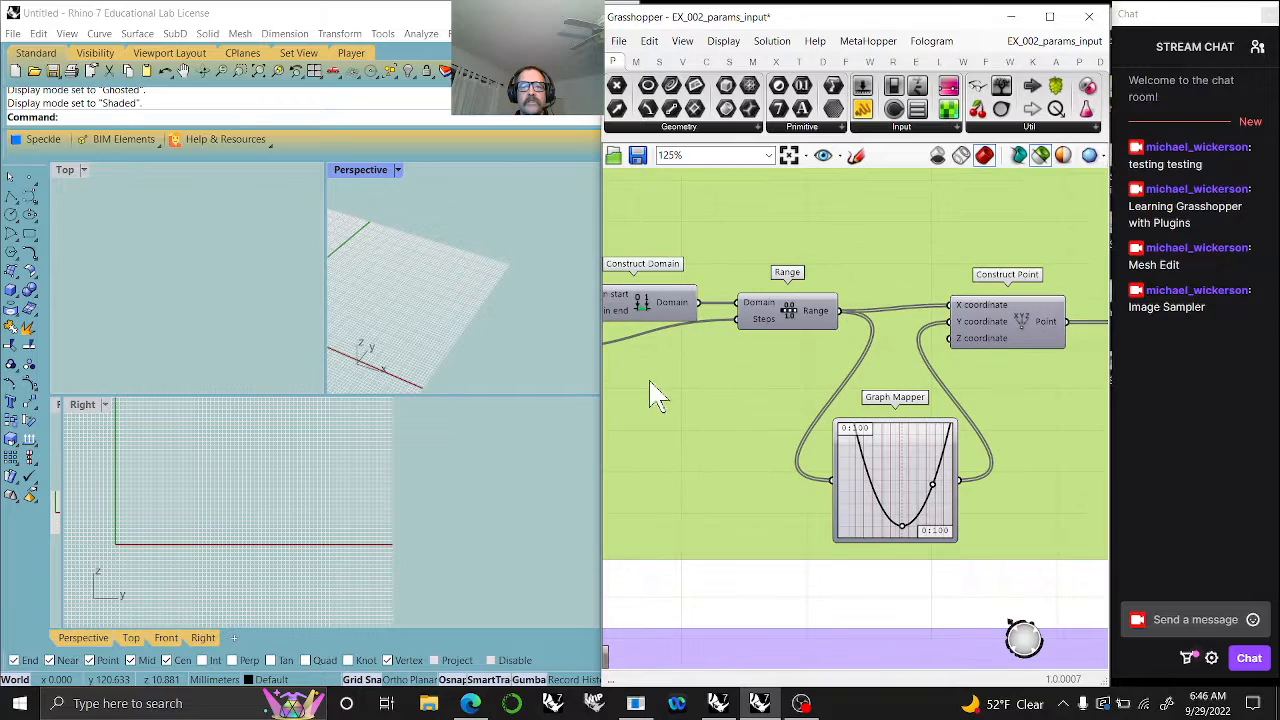
{"action": "left_click_drag", "start_coordinate": [604, 400], "coordinate": [46, 400]}
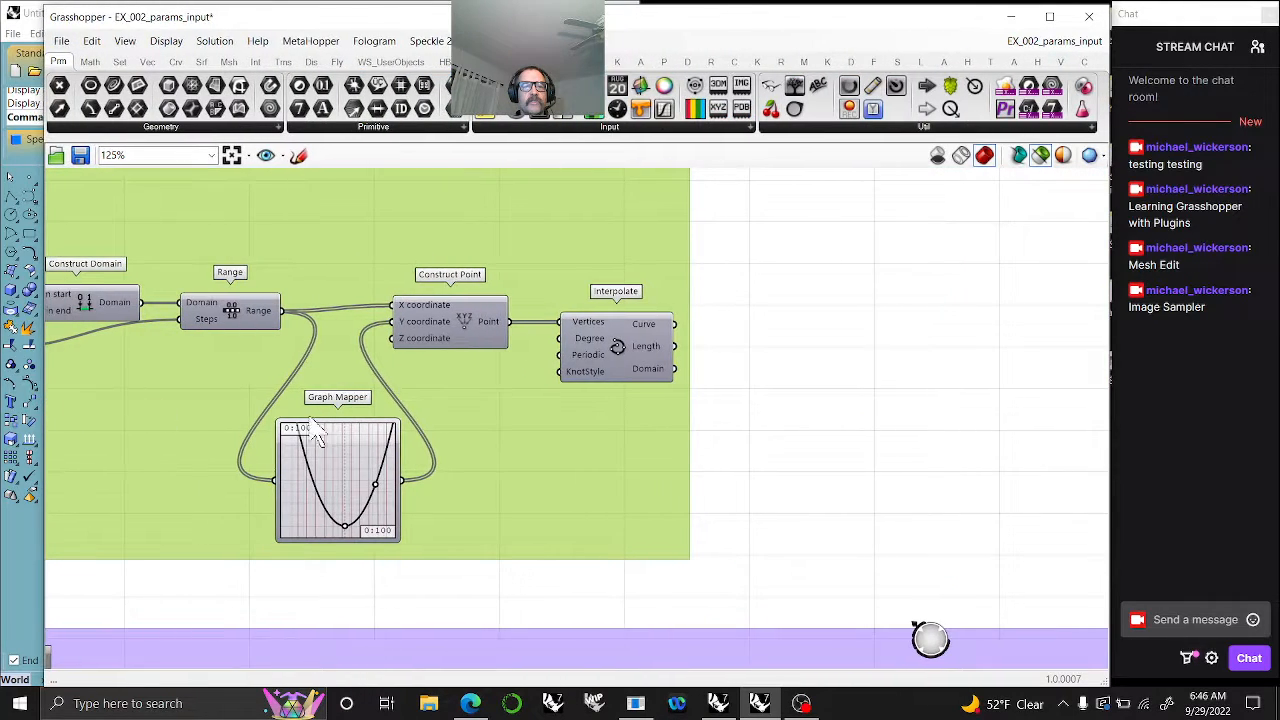
{"action": "left_click", "coordinate": [1043, 366]}
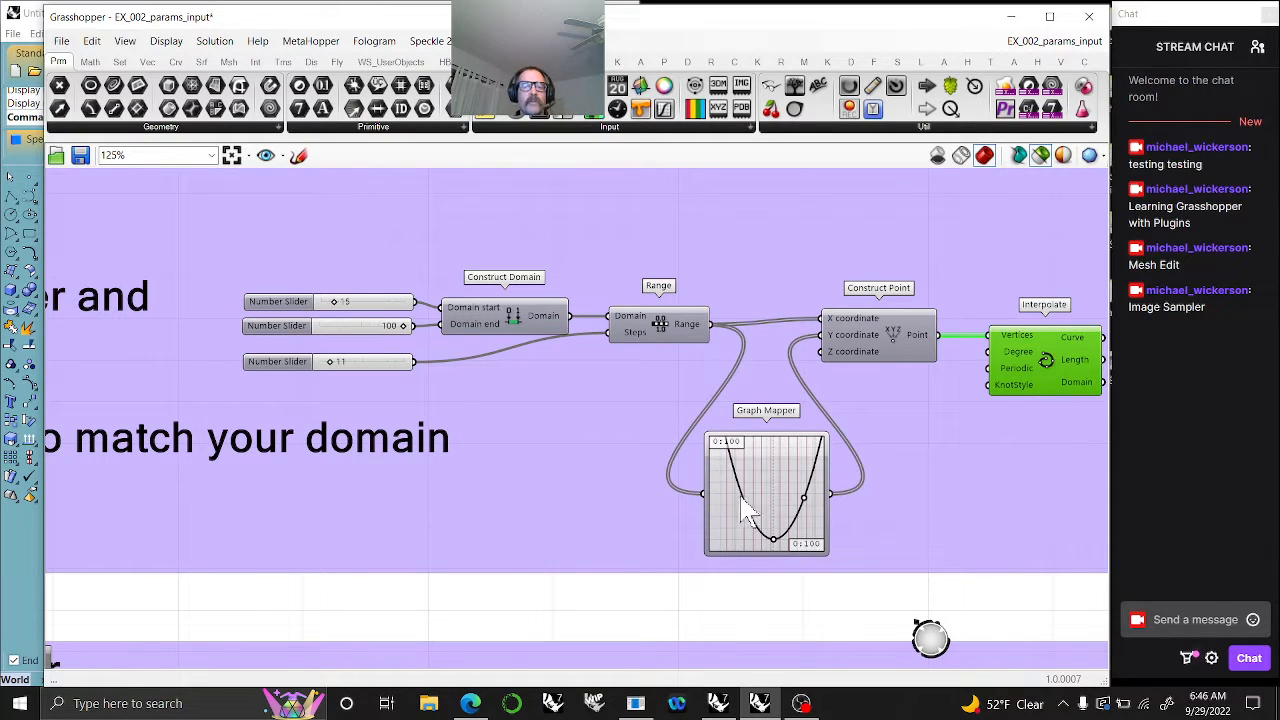
- Review the editing options and settings of the first number slider in 002_params_inputs, leaving its values as they are
{"action": "scroll", "coordinate": [714, 490], "scroll_direction": "down", "scroll_amount": 5}
{"action": "right_click_drag", "start_coordinate": [640, 440], "coordinate": [709, 540]}
{"action": "scroll", "coordinate": [708, 534], "scroll_direction": "down", "scroll_amount": 3}
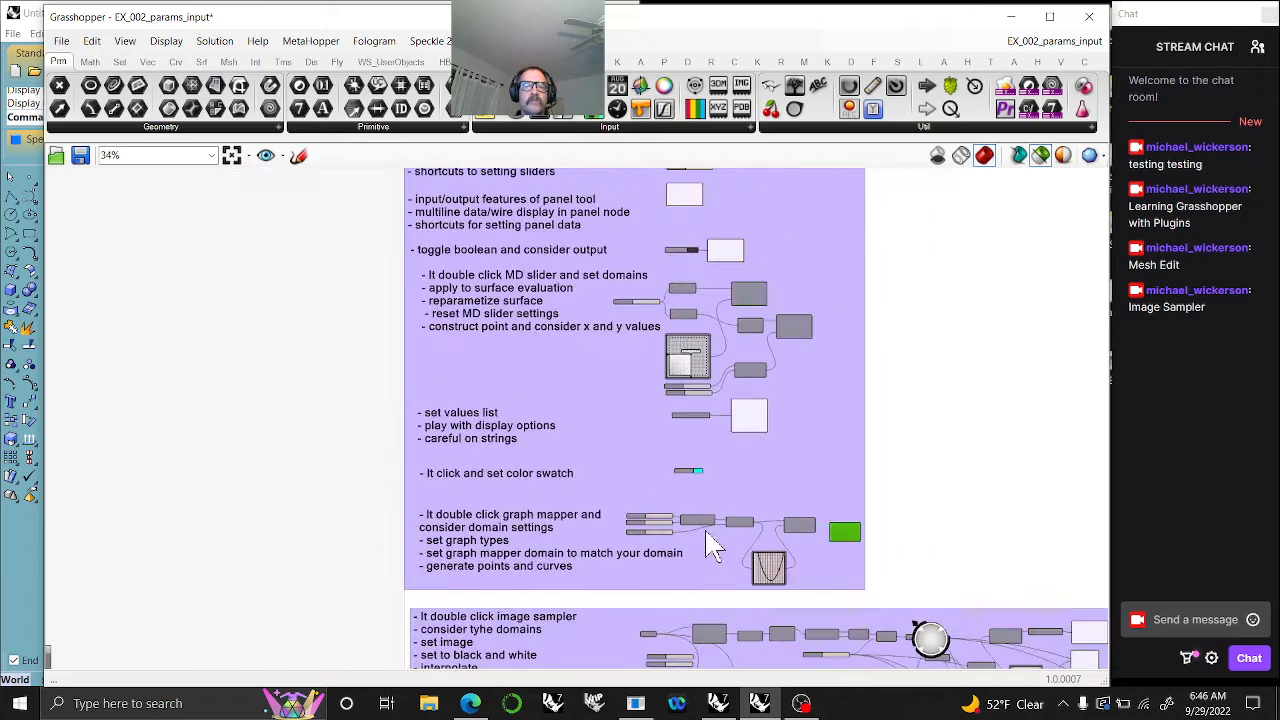
{"action": "right_click_drag", "start_coordinate": [737, 368], "coordinate": [738, 547]}
{"action": "scroll", "coordinate": [694, 362], "scroll_direction": "up", "scroll_amount": 8}
{"action": "scroll", "coordinate": [706, 350], "scroll_direction": "up", "scroll_amount": 3}
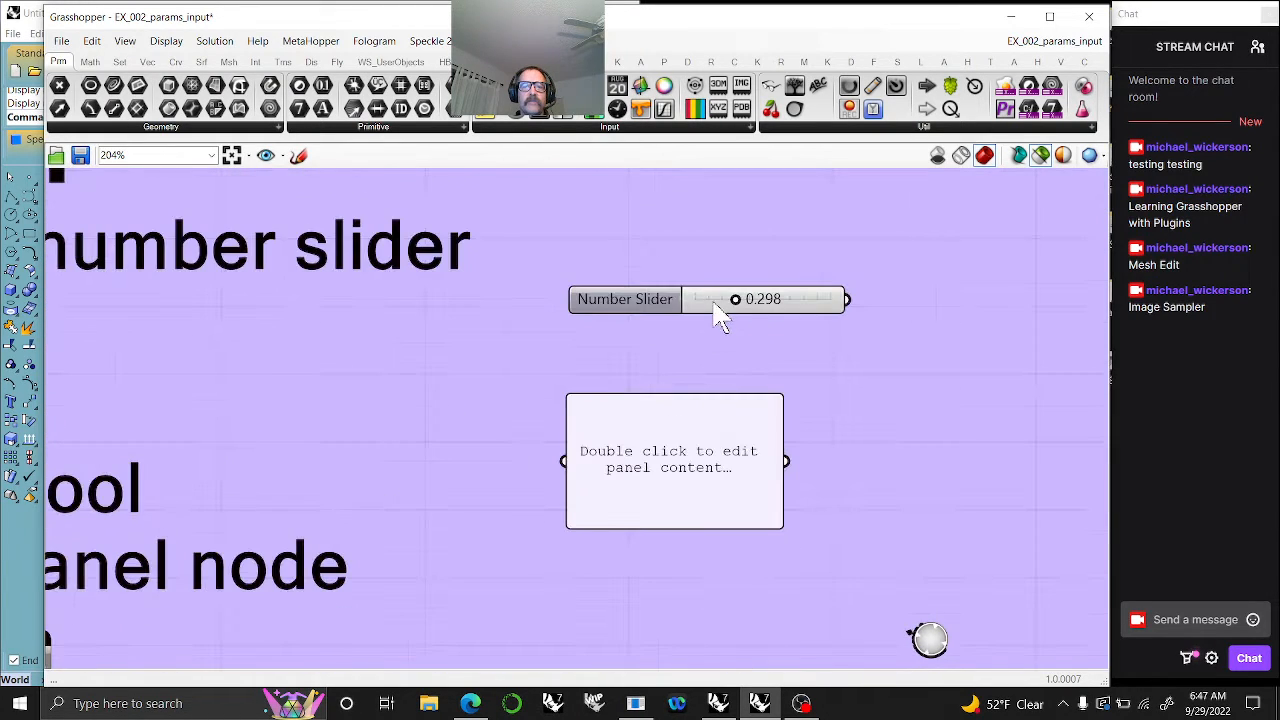
{"action": "right_click", "coordinate": [713, 300]}
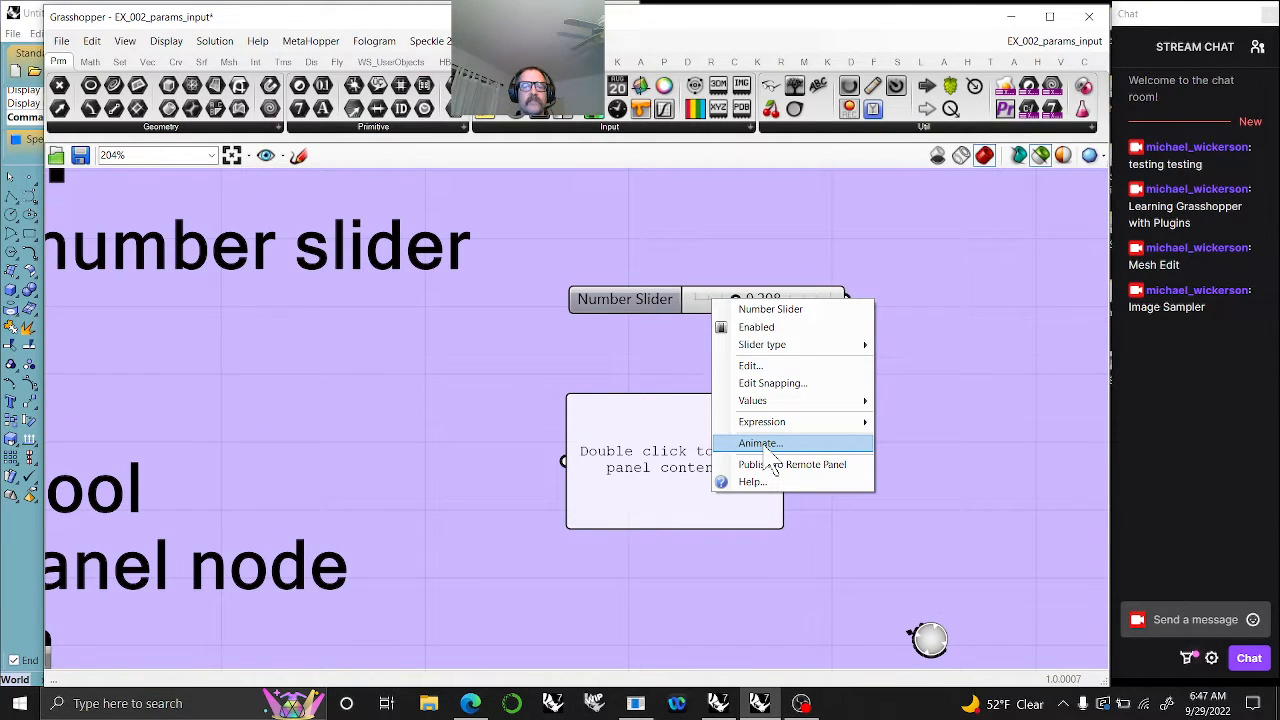
{"action": "left_click", "coordinate": [760, 364]}
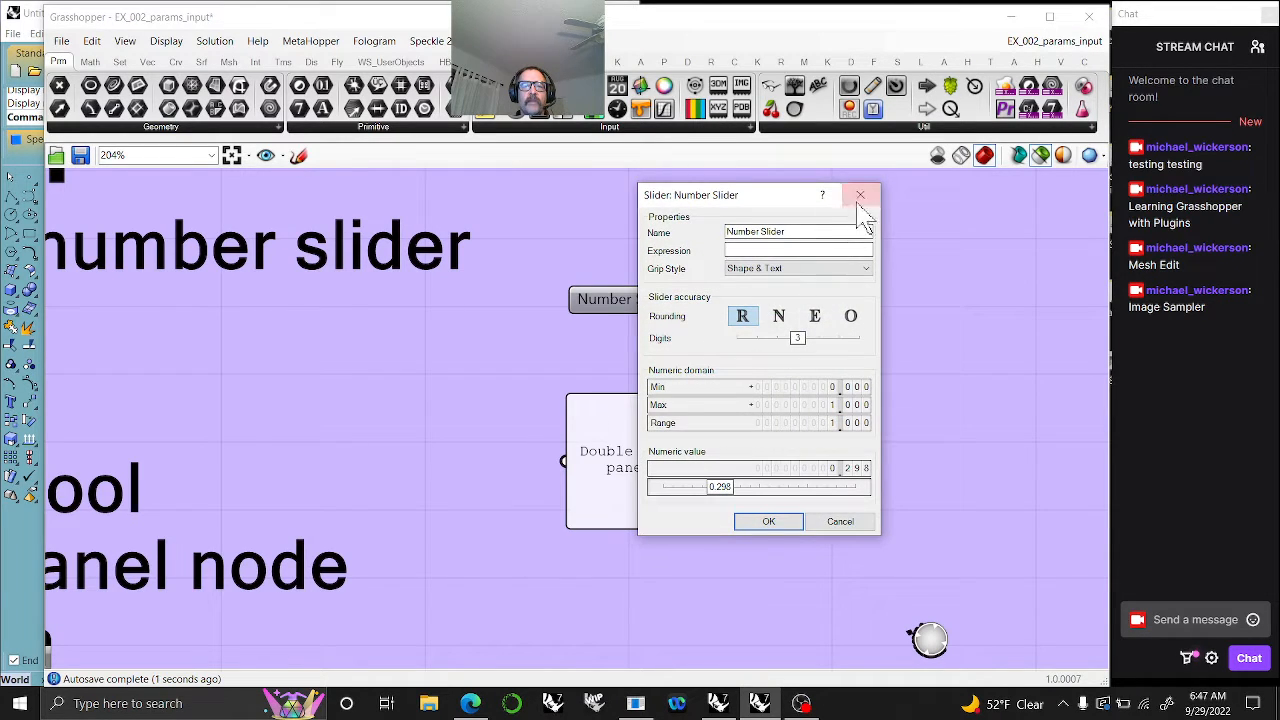
{"action": "left_click", "coordinate": [860, 193]}
- Locate the Image Sampler exercise below the Graph Mapper and review the settings of its uppermost Image Sampler
{"action": "scroll", "coordinate": [737, 363], "scroll_direction": "down", "scroll_amount": 8}
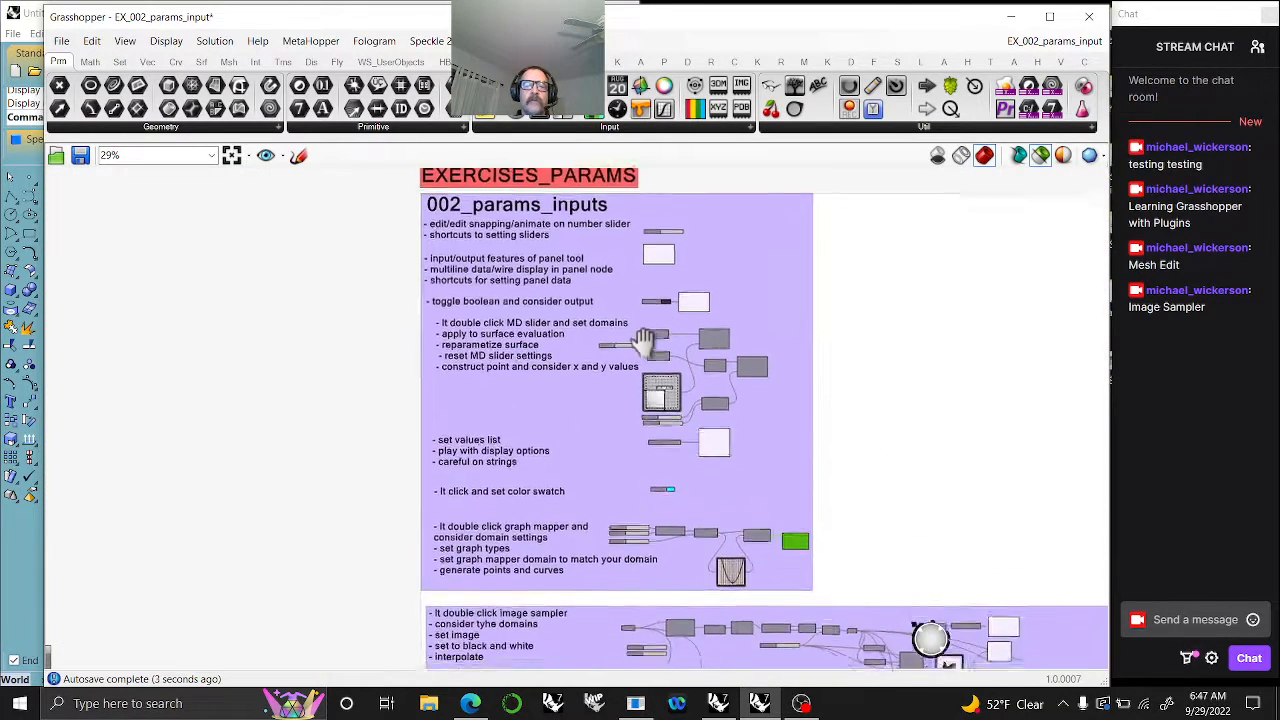
{"action": "right_click_drag", "start_coordinate": [680, 435], "coordinate": [545, 245]}
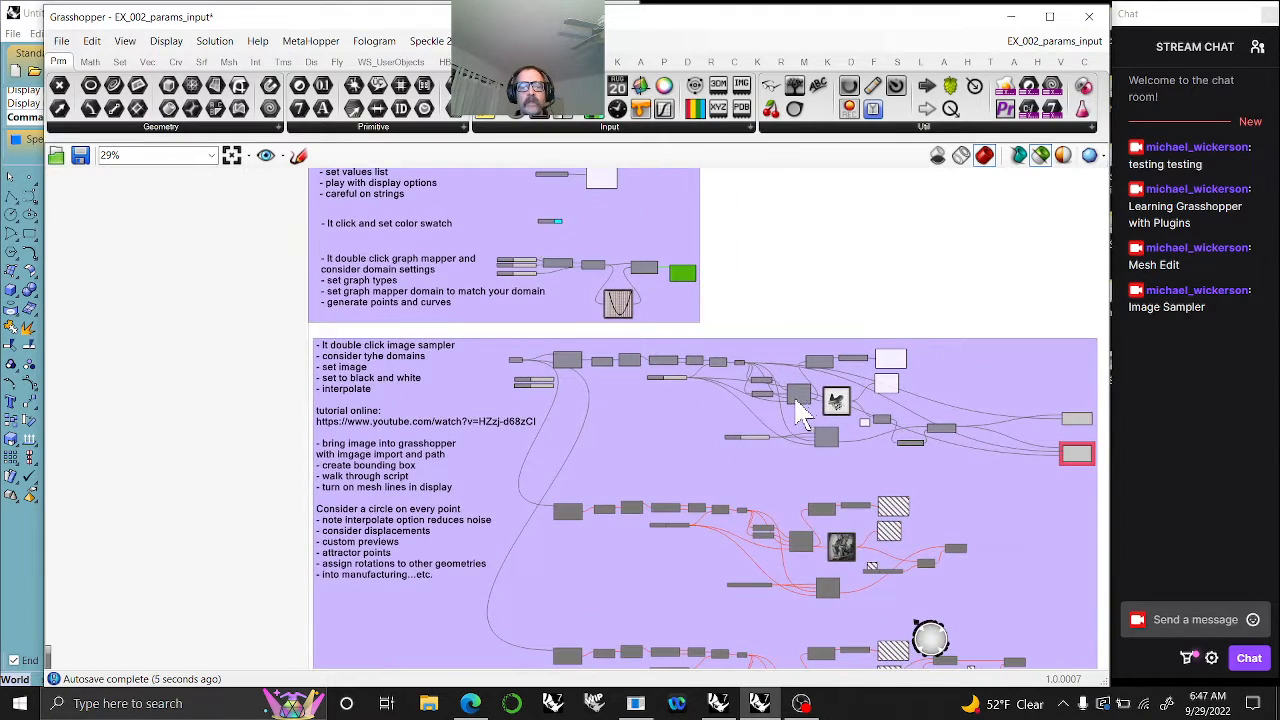
{"action": "right_click_drag", "start_coordinate": [800, 418], "coordinate": [640, 390]}
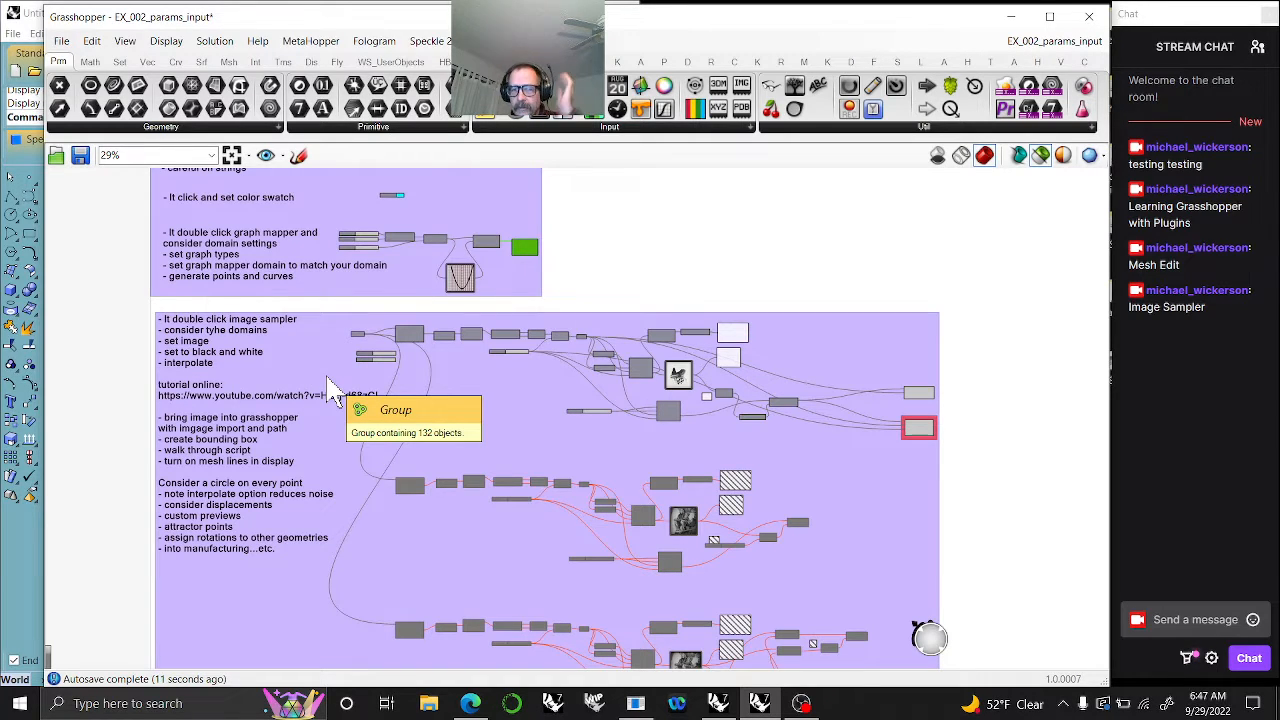
{"action": "scroll", "coordinate": [682, 376], "scroll_direction": "up", "scroll_amount": 10}
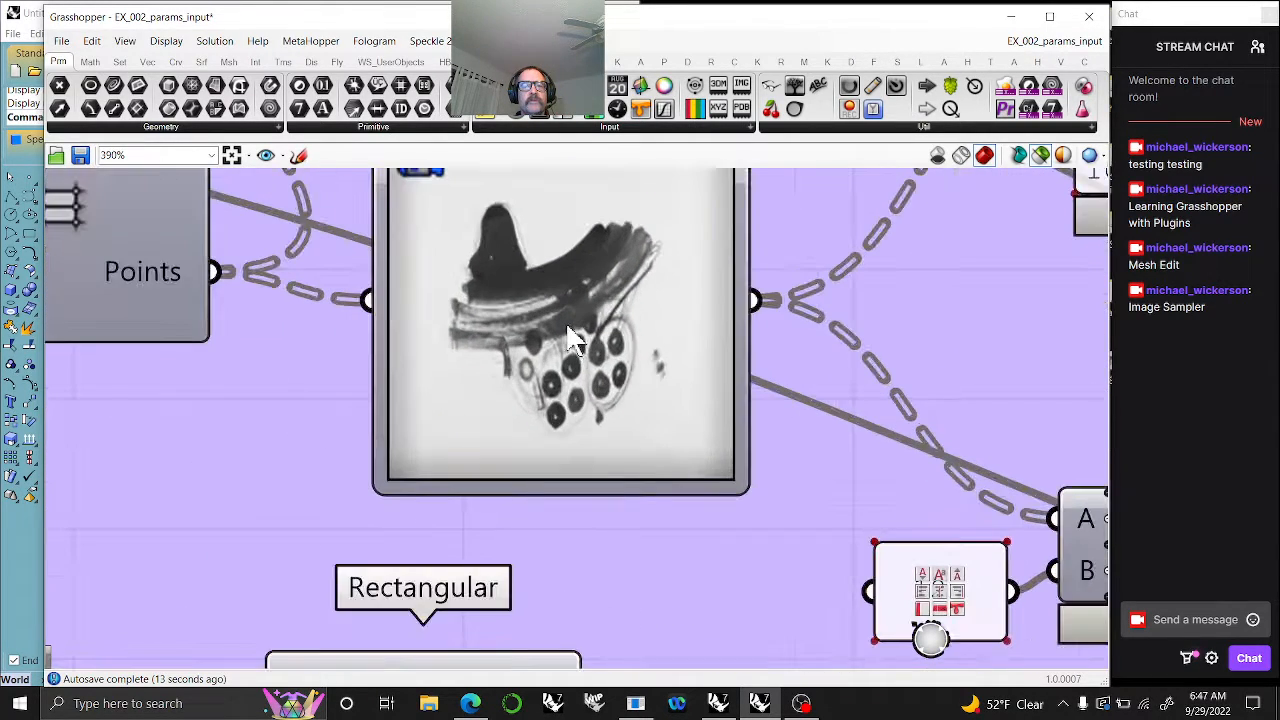
{"action": "left_click", "coordinate": [586, 438]}
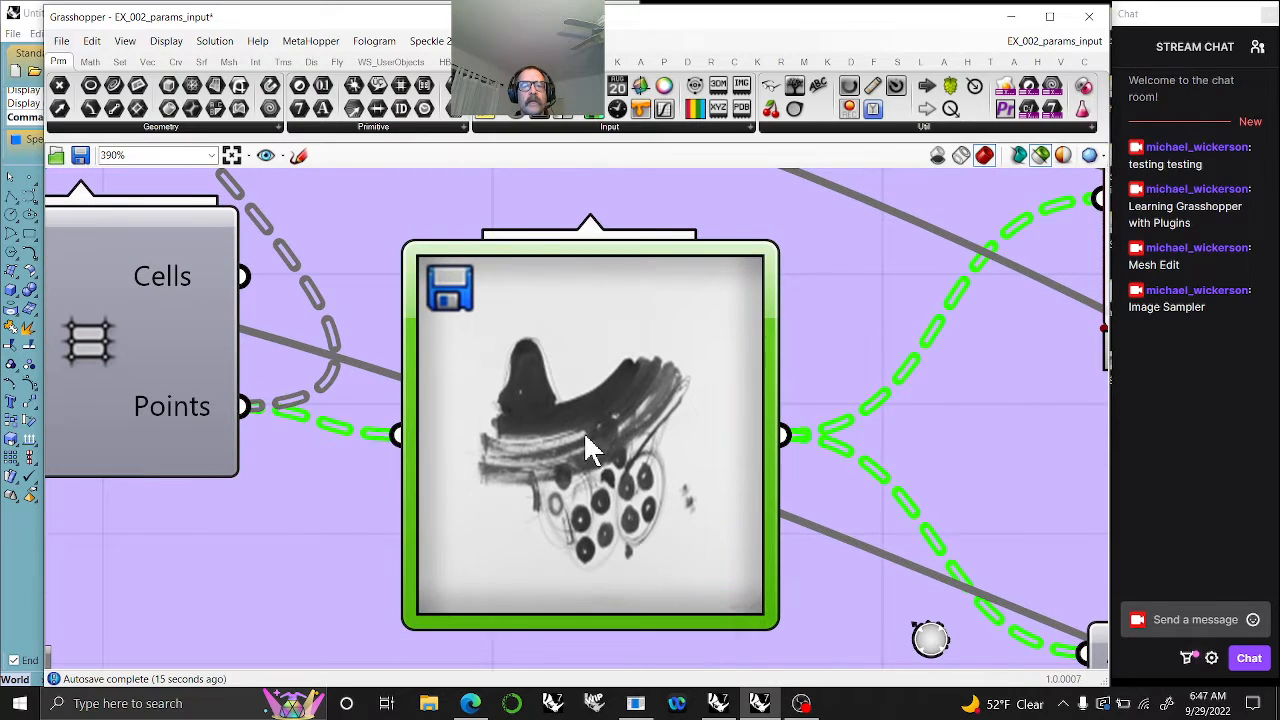
{"action": "double_click", "coordinate": [590, 448]}
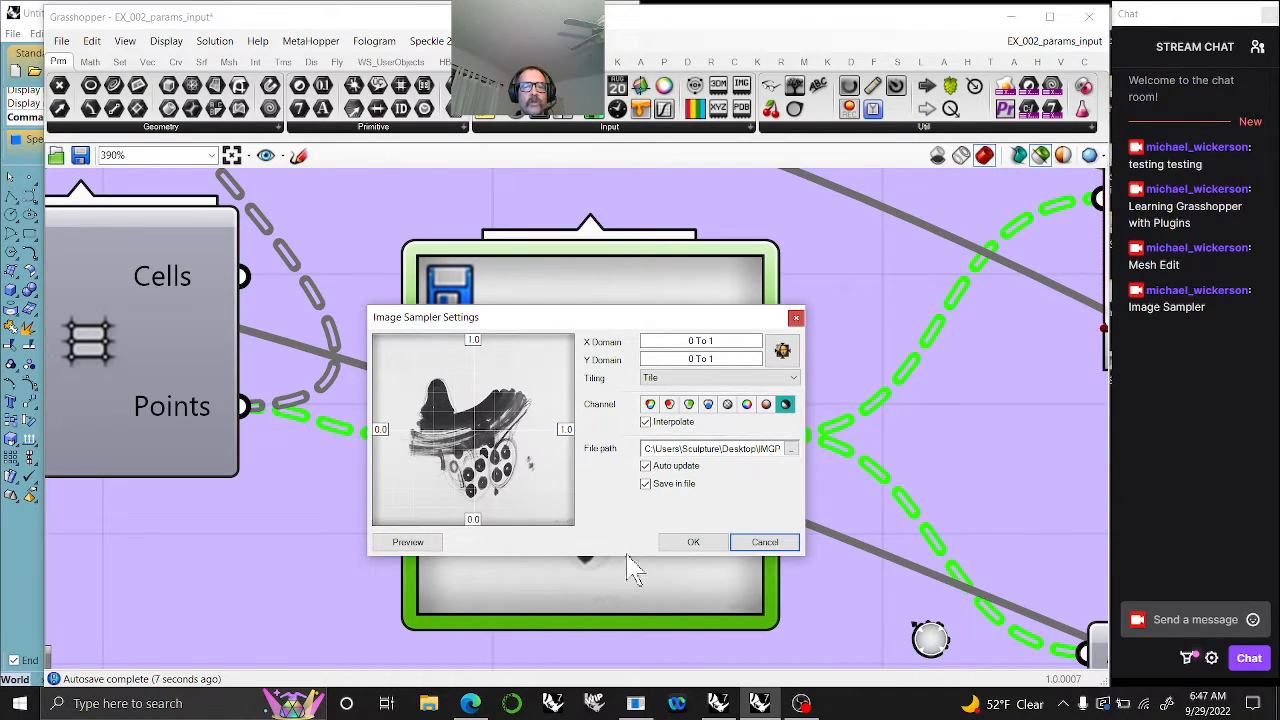
{"action": "left_click", "coordinate": [694, 543]}
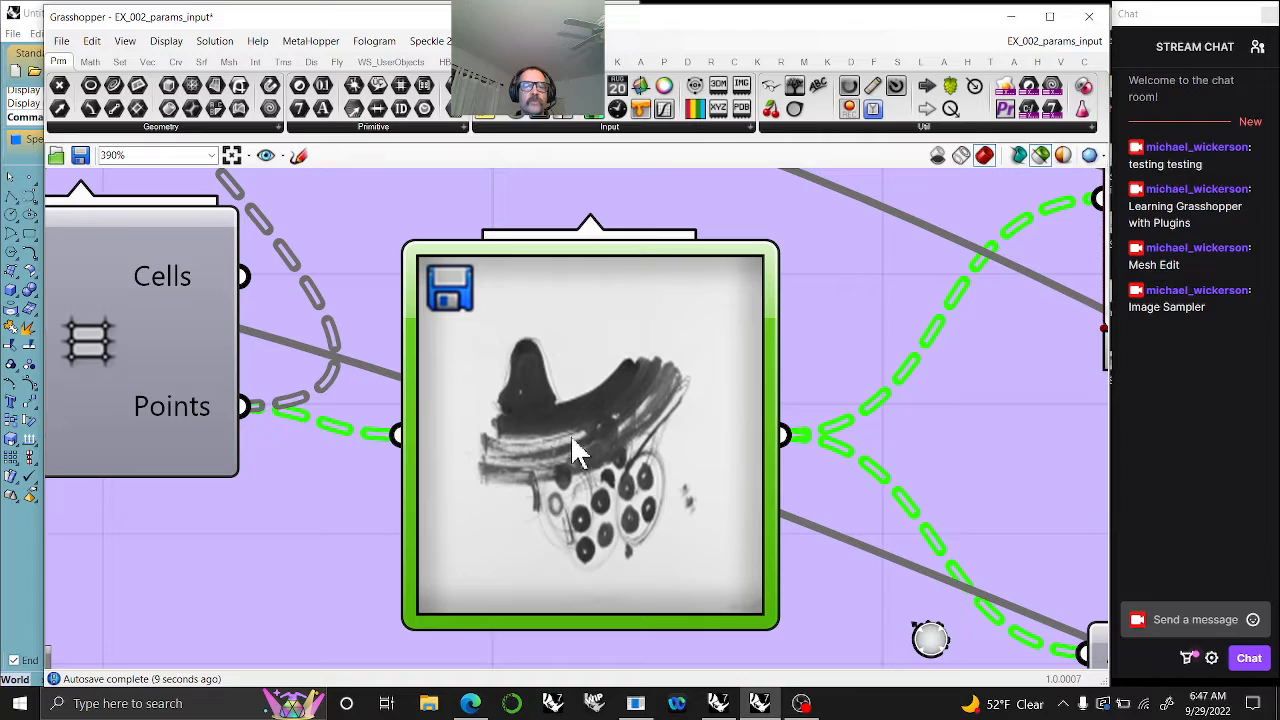
- Examine the component chain between File Path, Import Image and the Image Sampler, including the Multiplication result
{"action": "scroll", "coordinate": [551, 457], "scroll_direction": "down", "scroll_amount": 5}
{"action": "scroll", "coordinate": [684, 484], "scroll_direction": "down", "scroll_amount": 3}
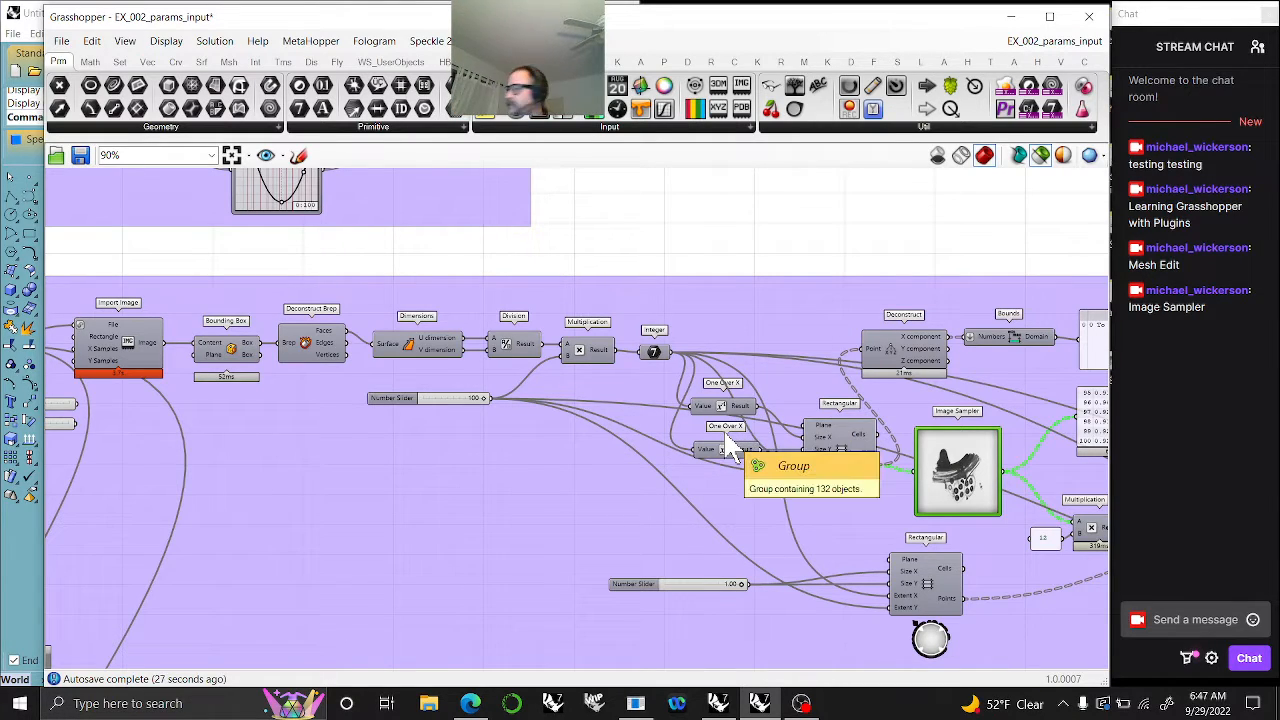
{"action": "mouse_move", "coordinate": [612, 355]}
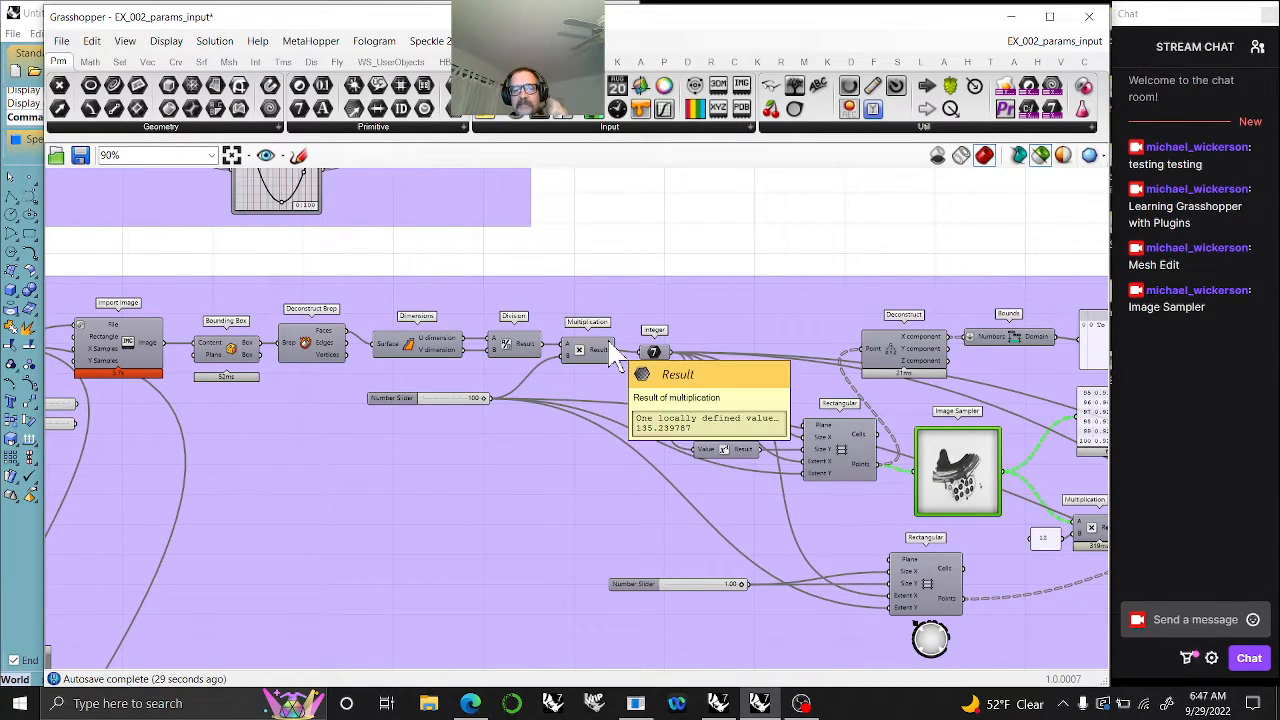
{"action": "scroll", "coordinate": [581, 347], "scroll_direction": "up", "scroll_amount": 2}
{"action": "scroll", "coordinate": [581, 347], "scroll_direction": "down", "scroll_amount": 3}
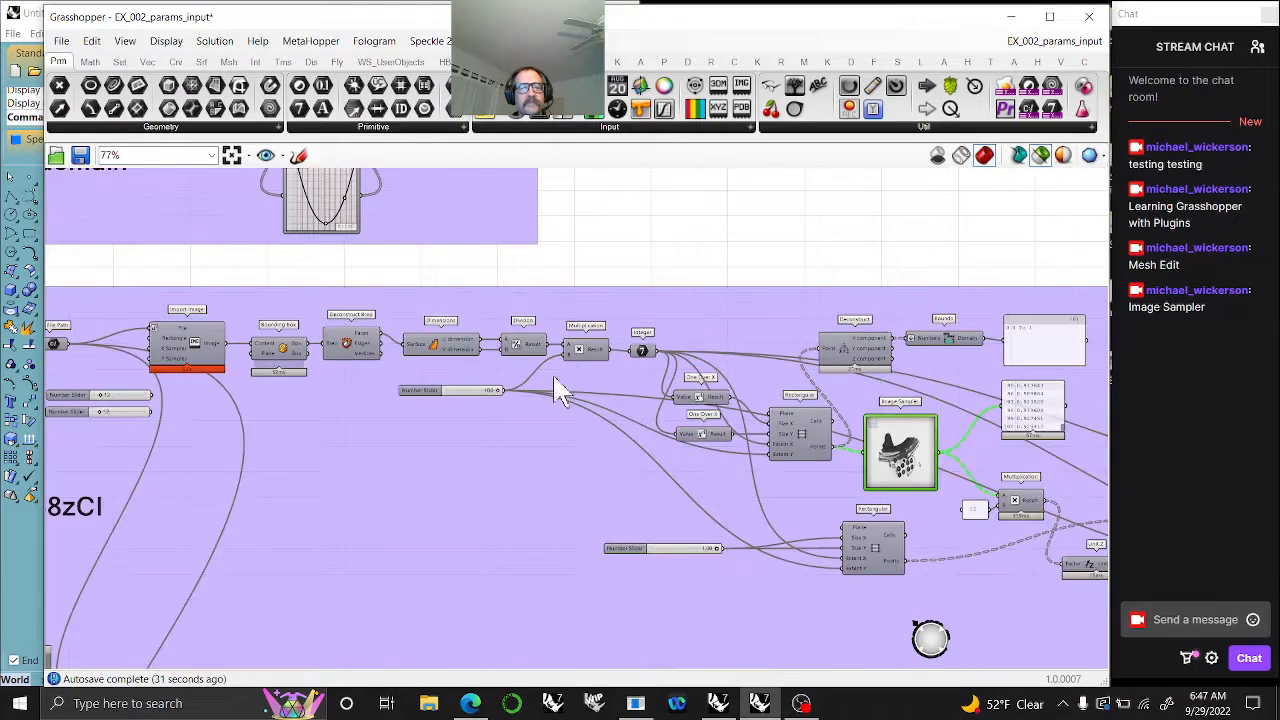
{"action": "right_click_drag", "start_coordinate": [541, 422], "coordinate": [640, 366]}
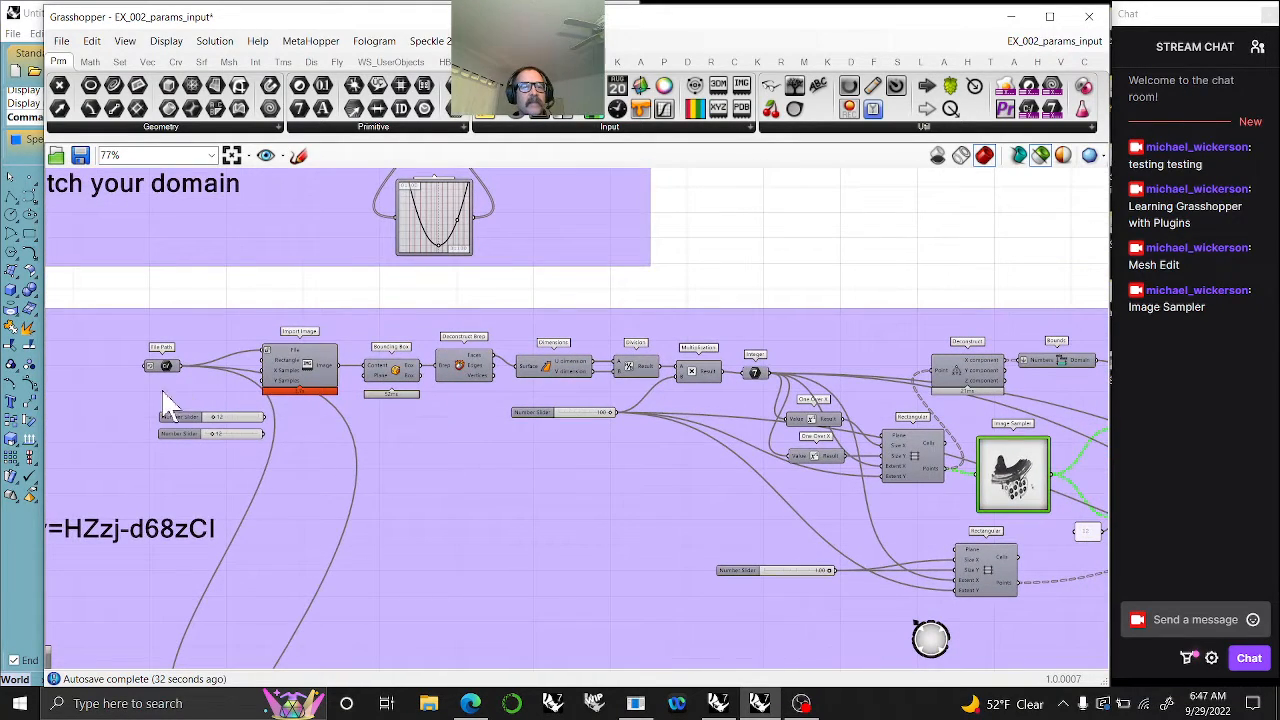
{"action": "scroll", "coordinate": [1030, 495], "scroll_direction": "up", "scroll_amount": 3}
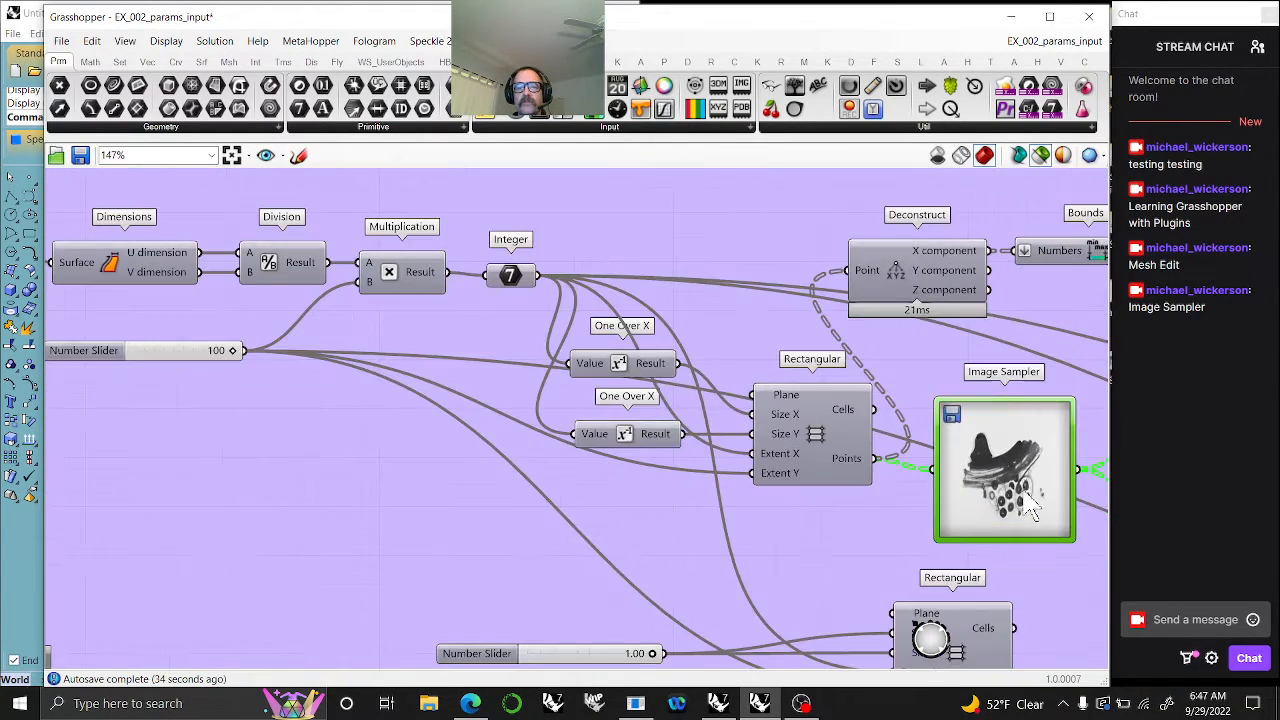
{"action": "right_click_drag", "start_coordinate": [1030, 507], "coordinate": [855, 478]}
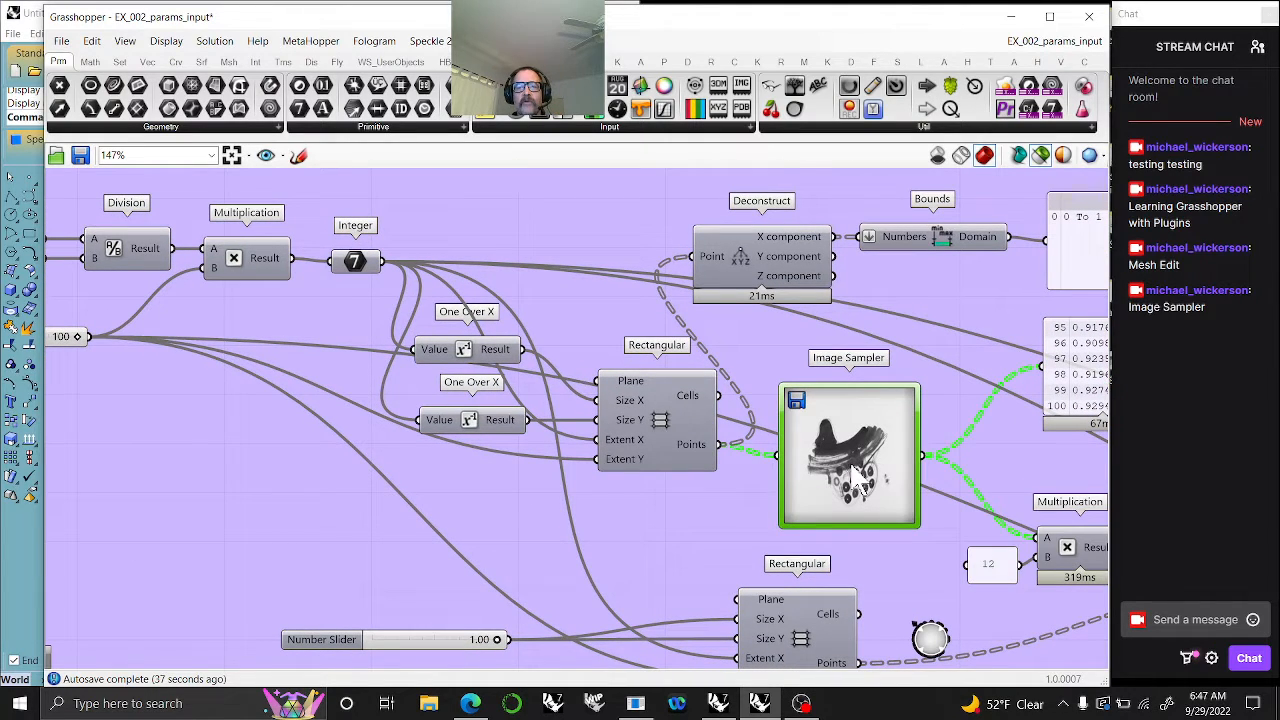
- Inspect the Image Sampler's available options, including tiling and interpolation, and check its domain, channel and file path settings
{"action": "right_click", "coordinate": [855, 476]}
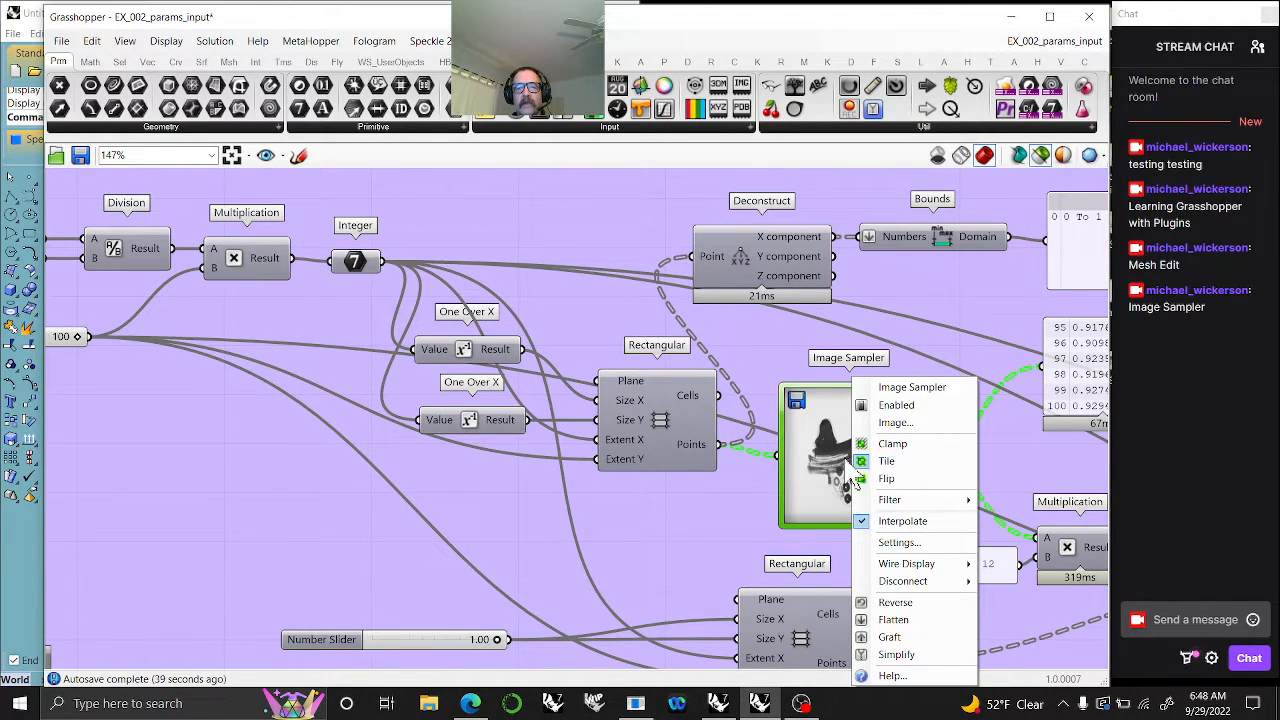
{"action": "left_click", "coordinate": [845, 463]}
{"action": "right_click", "coordinate": [845, 463]}
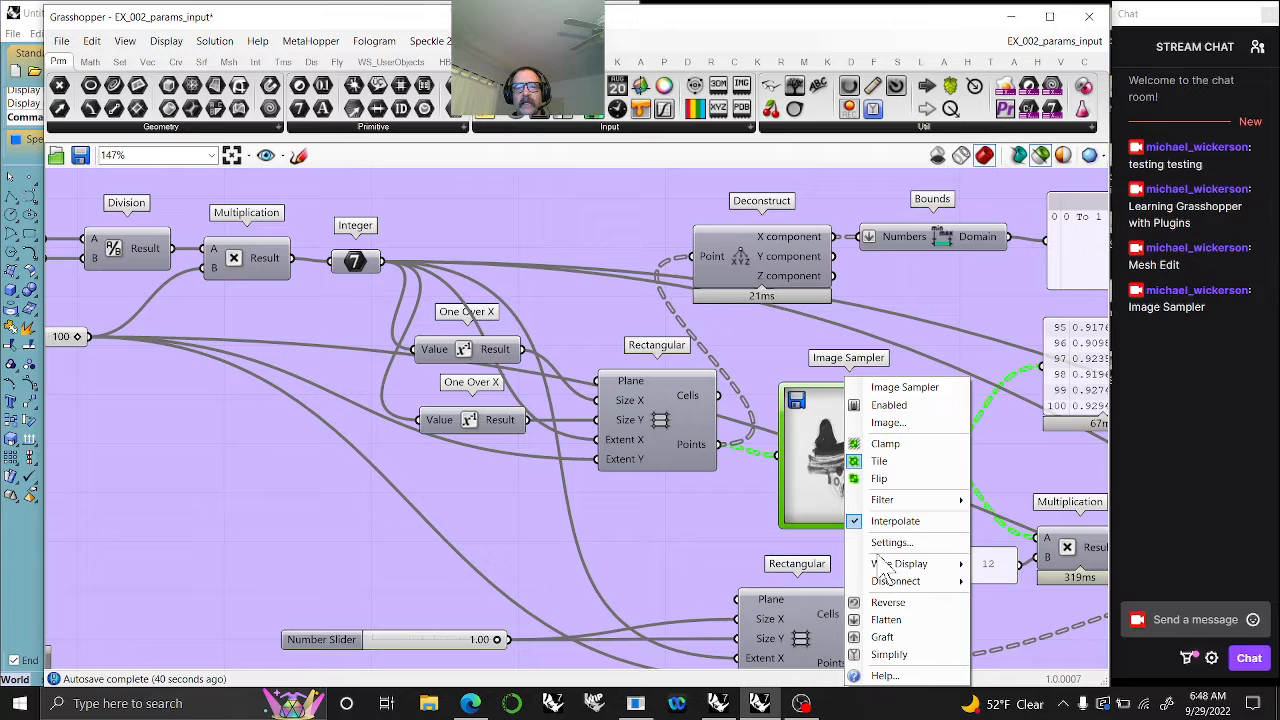
{"action": "left_click", "coordinate": [836, 492]}
{"action": "scroll", "coordinate": [848, 465], "scroll_direction": "up", "scroll_amount": 4}
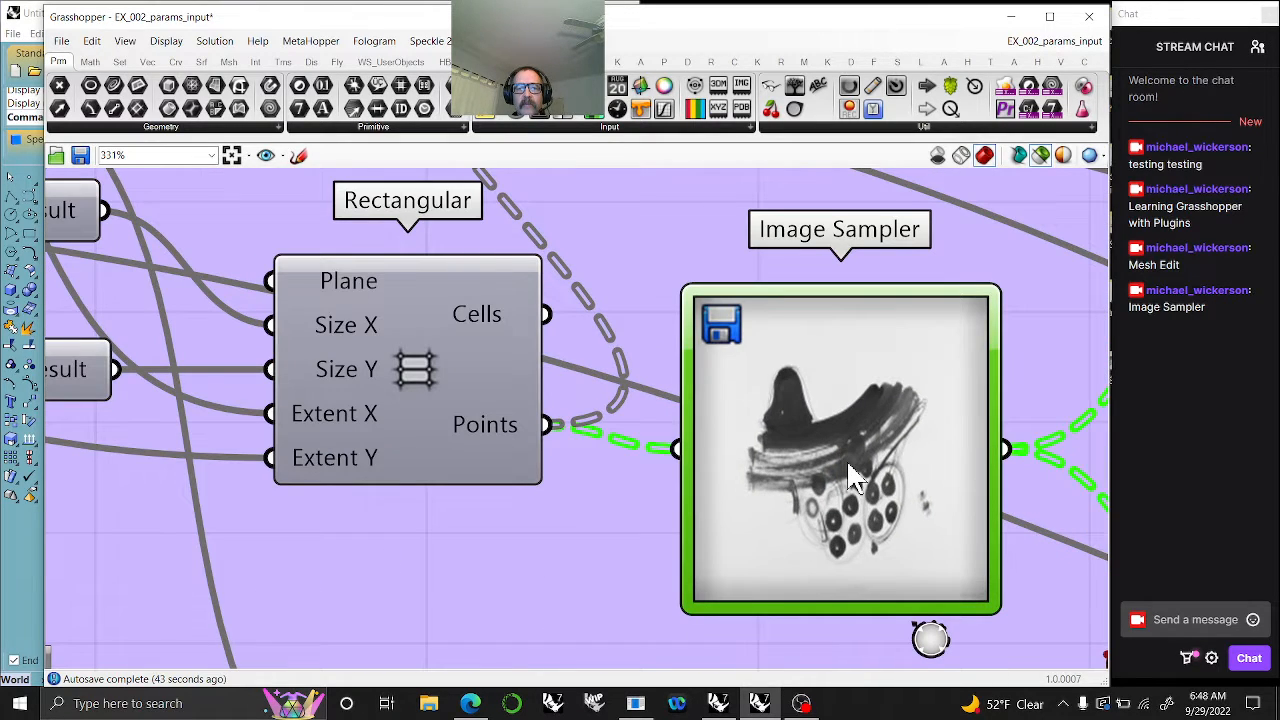
{"action": "double_click", "coordinate": [853, 474]}
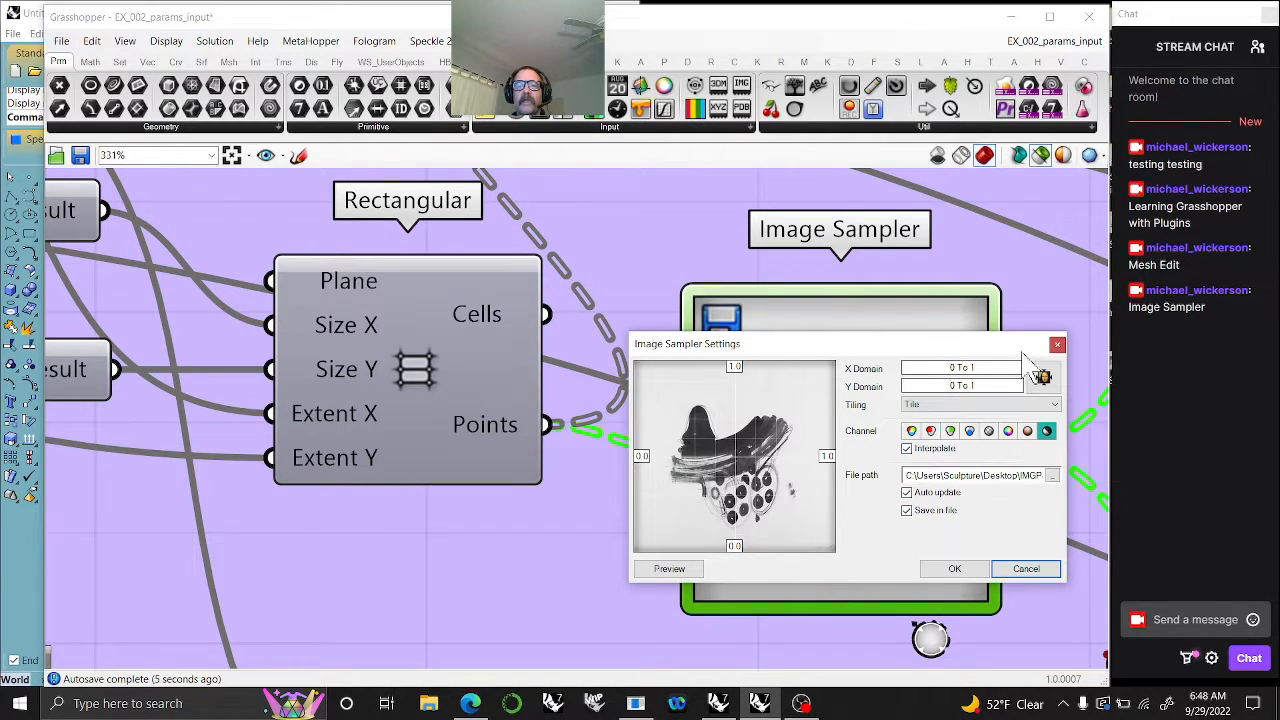
{"action": "left_click", "coordinate": [958, 572]}
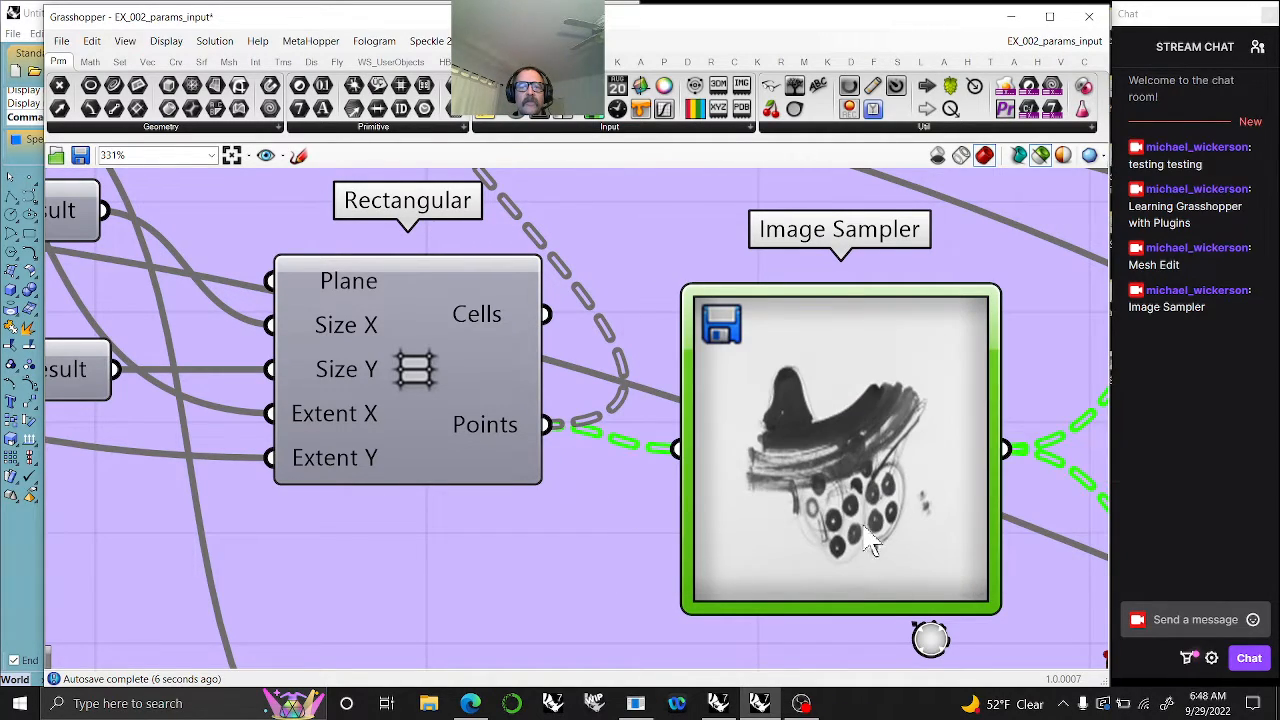
- Move the number slider feeding Multiplication slightly lower on the canvas, beneath the Dimensions component
{"action": "right_click_drag", "start_coordinate": [148, 410], "coordinate": [704, 508]}
{"action": "scroll", "coordinate": [710, 508], "scroll_direction": "down", "scroll_amount": 8}
{"action": "right_click_drag", "start_coordinate": [566, 520], "coordinate": [751, 520]}
{"action": "scroll", "coordinate": [754, 509], "scroll_direction": "up", "scroll_amount": 4}
{"action": "left_click", "coordinate": [395, 415]}
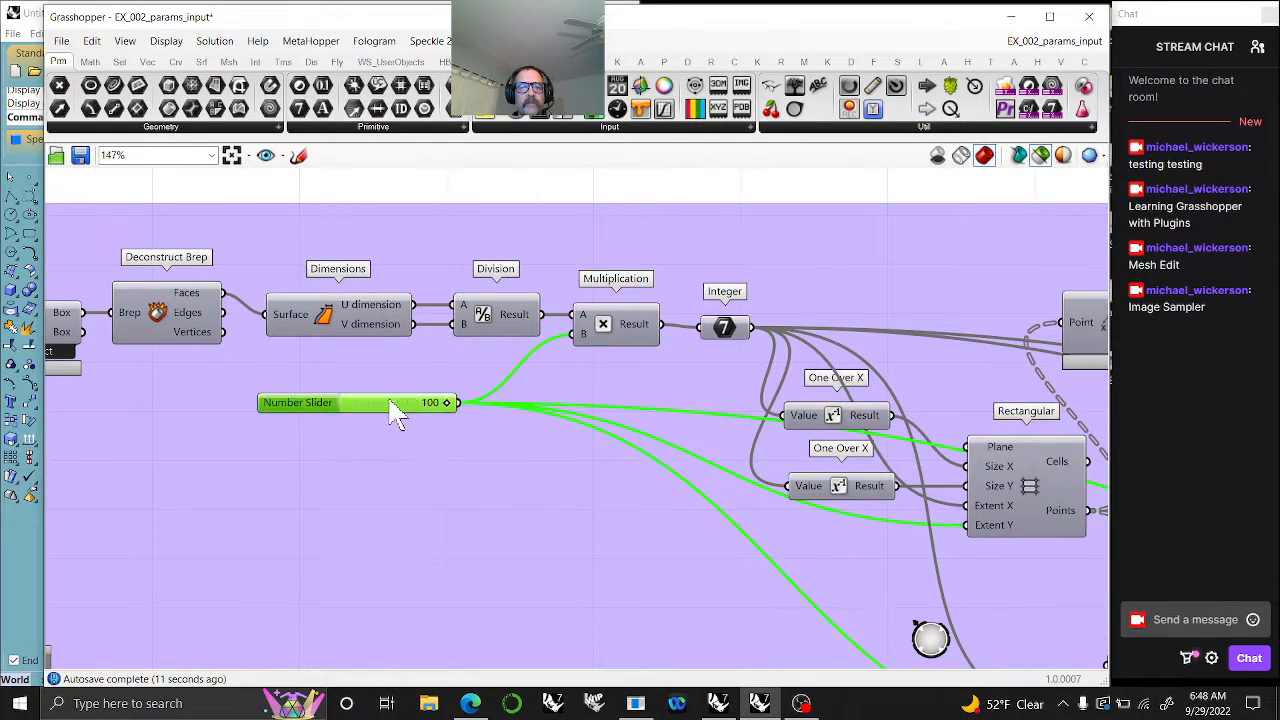
{"action": "left_click_drag", "start_coordinate": [395, 415], "coordinate": [405, 450]}
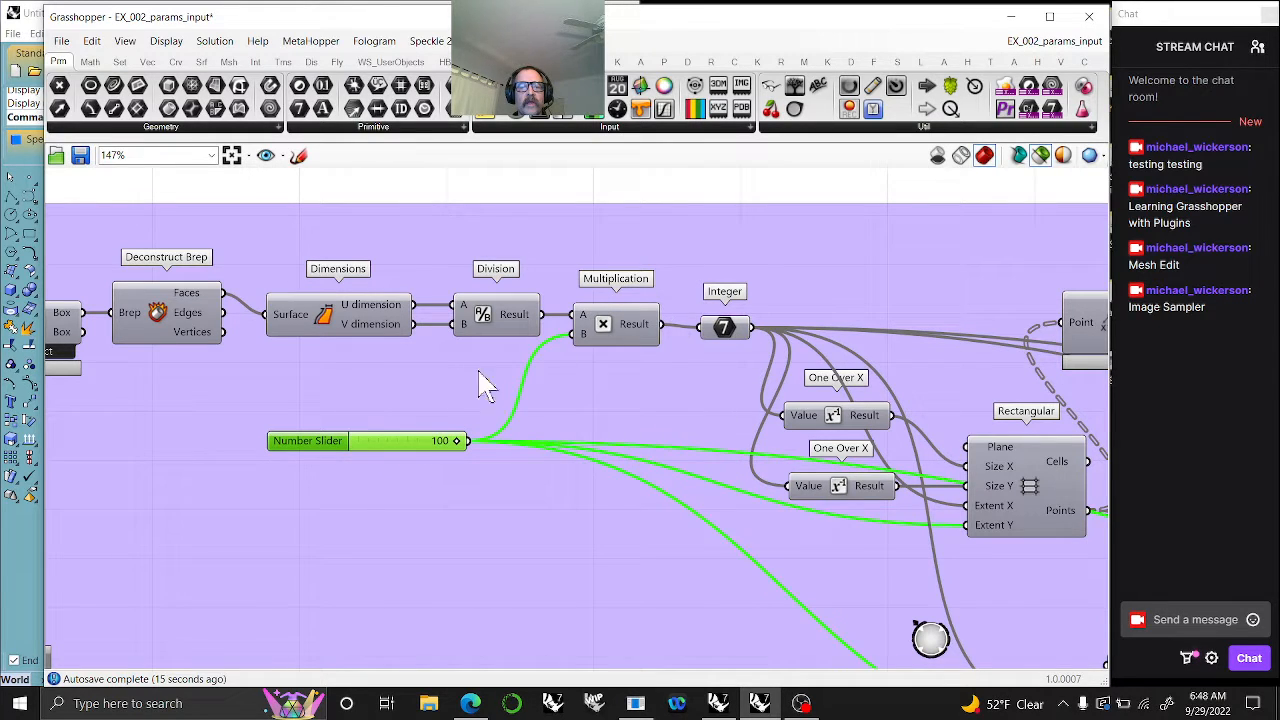
- Trace the script back through Bounding Box and Import Image, and inspect the File Path parameter's file selection options
{"action": "right_click_drag", "start_coordinate": [420, 385], "coordinate": [743, 400]}
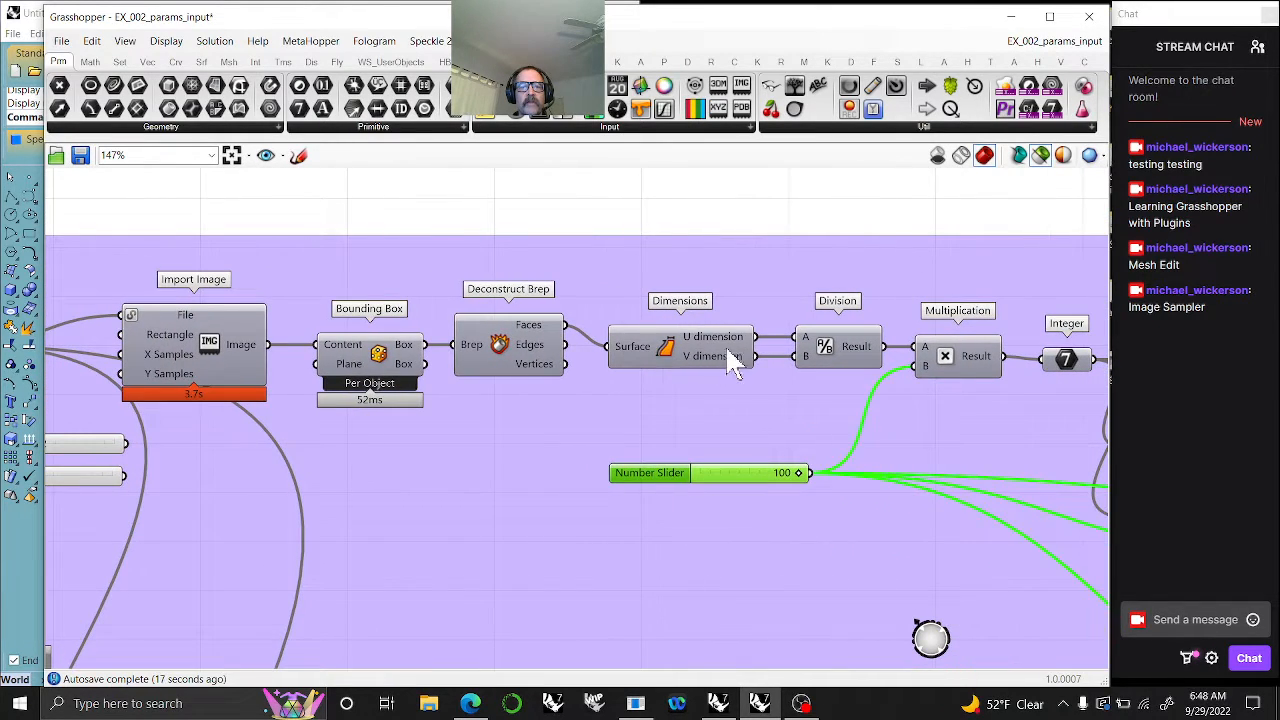
{"action": "right_click_drag", "start_coordinate": [510, 383], "coordinate": [765, 375]}
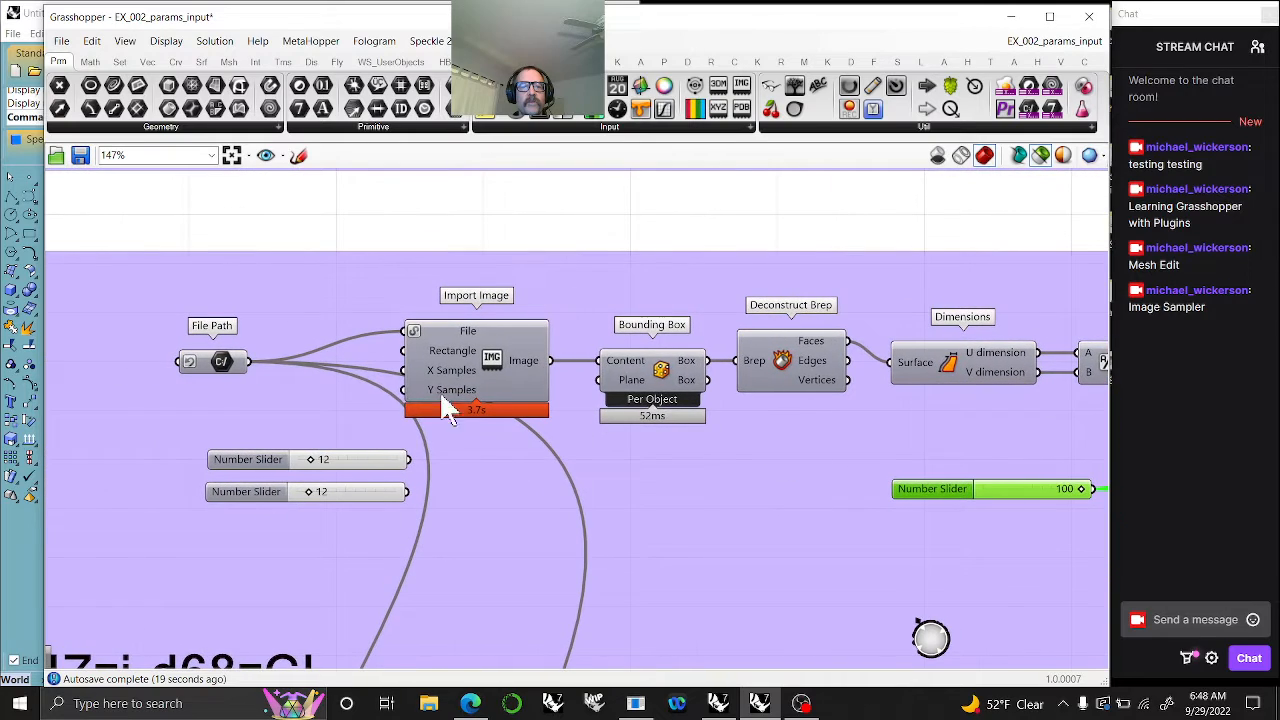
{"action": "right_click", "coordinate": [222, 381]}
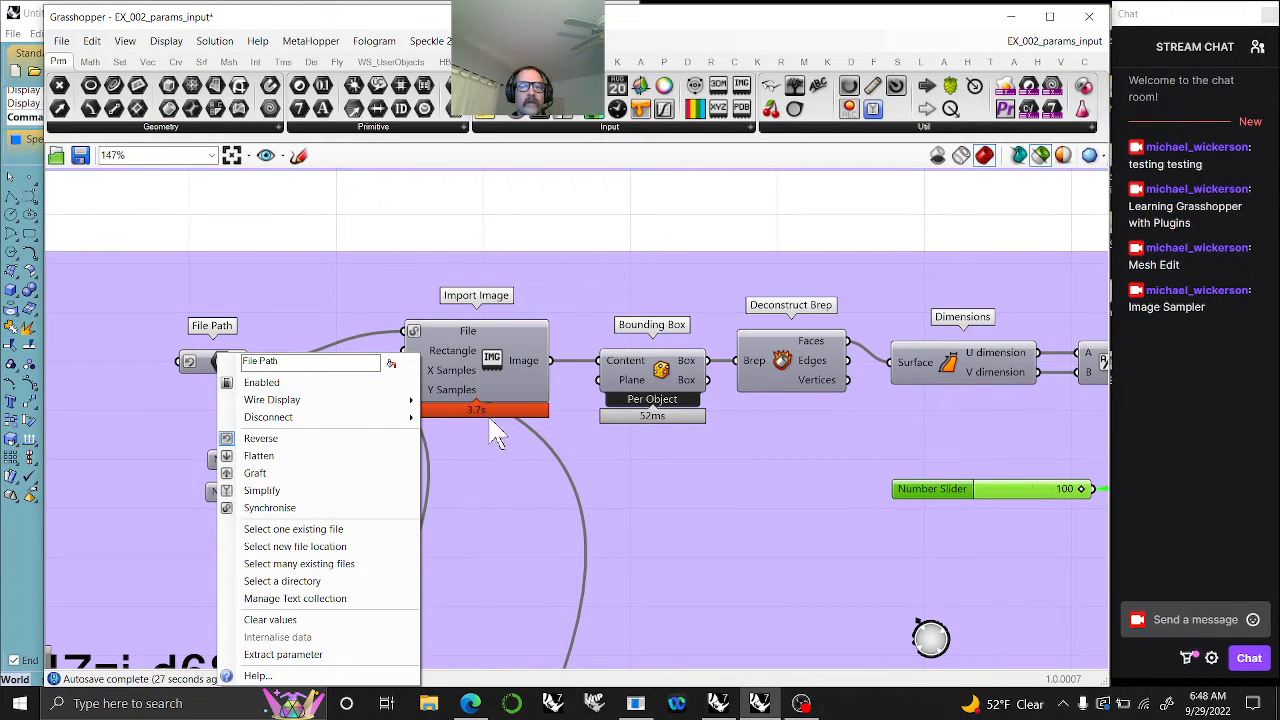
{"action": "left_click", "coordinate": [685, 484]}
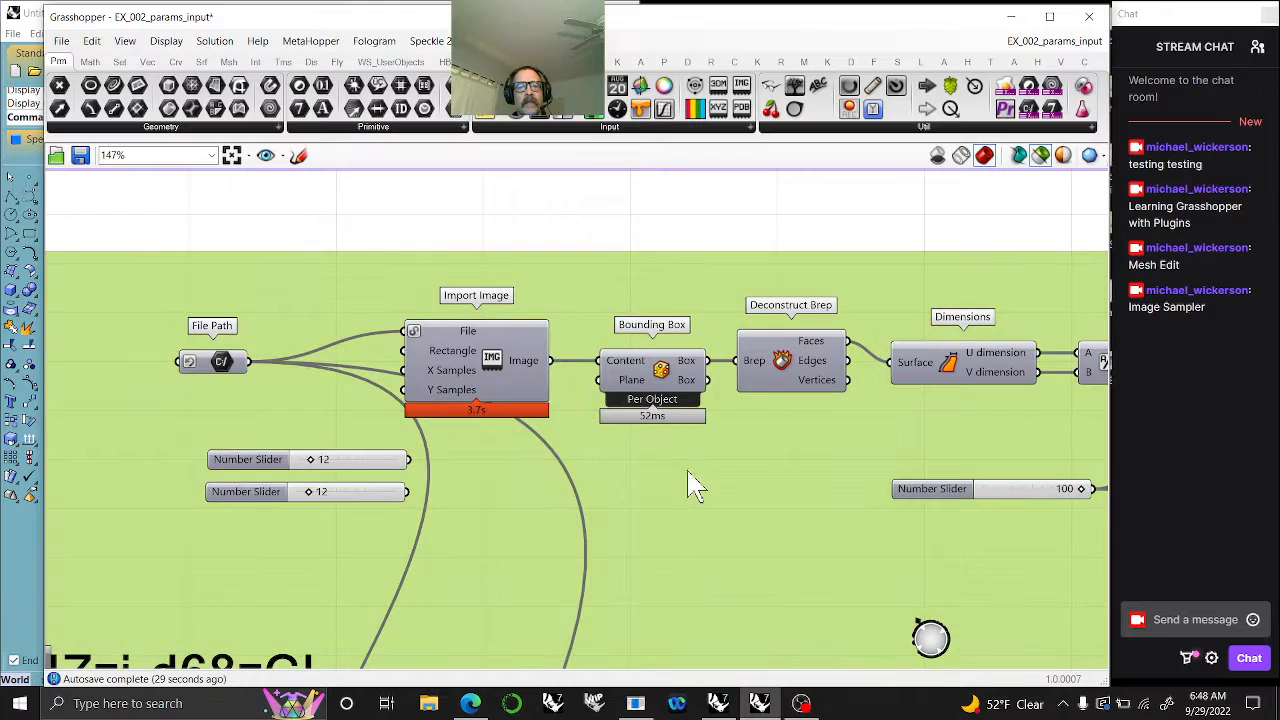
- Follow the chain from Deconstruct Brep through Dimensions, Division, Multiplication and Integer to the Rectangular grid feeding the Image Sampler
{"action": "right_click_drag", "start_coordinate": [760, 492], "coordinate": [569, 486]}
{"action": "right_click_drag", "start_coordinate": [737, 429], "coordinate": [480, 386]}
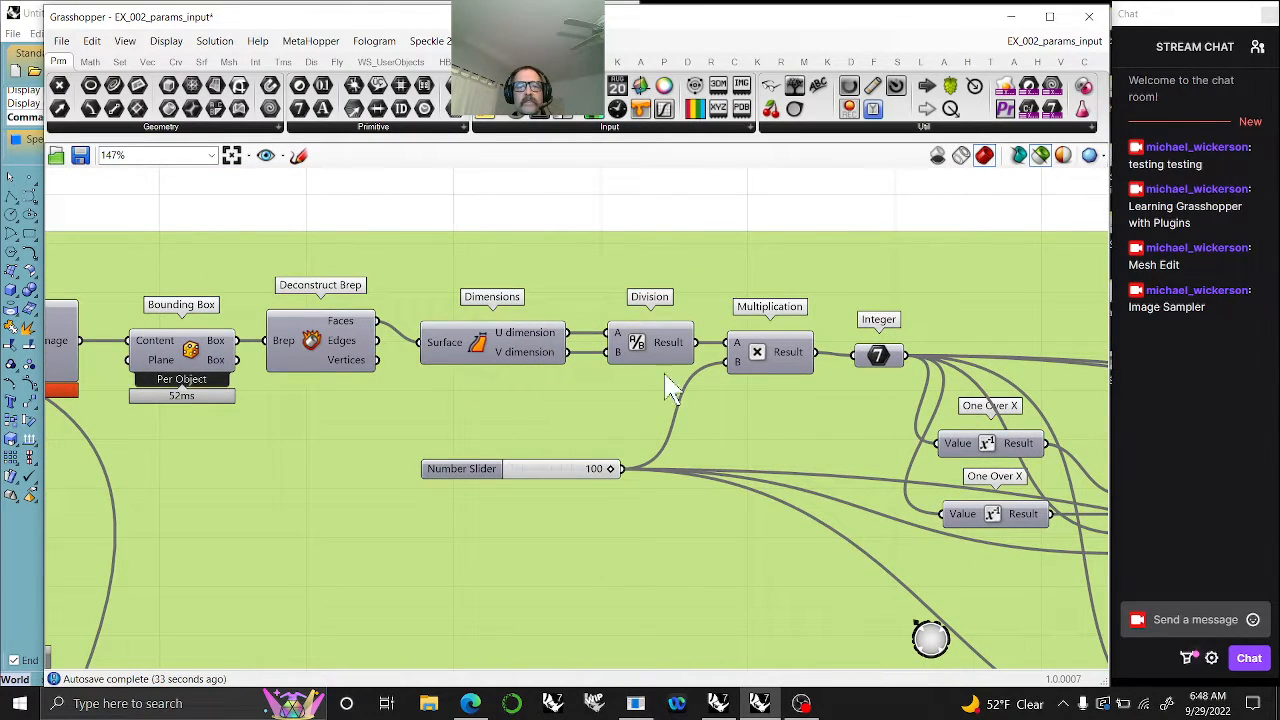
{"action": "right_click_drag", "start_coordinate": [771, 434], "coordinate": [547, 390]}
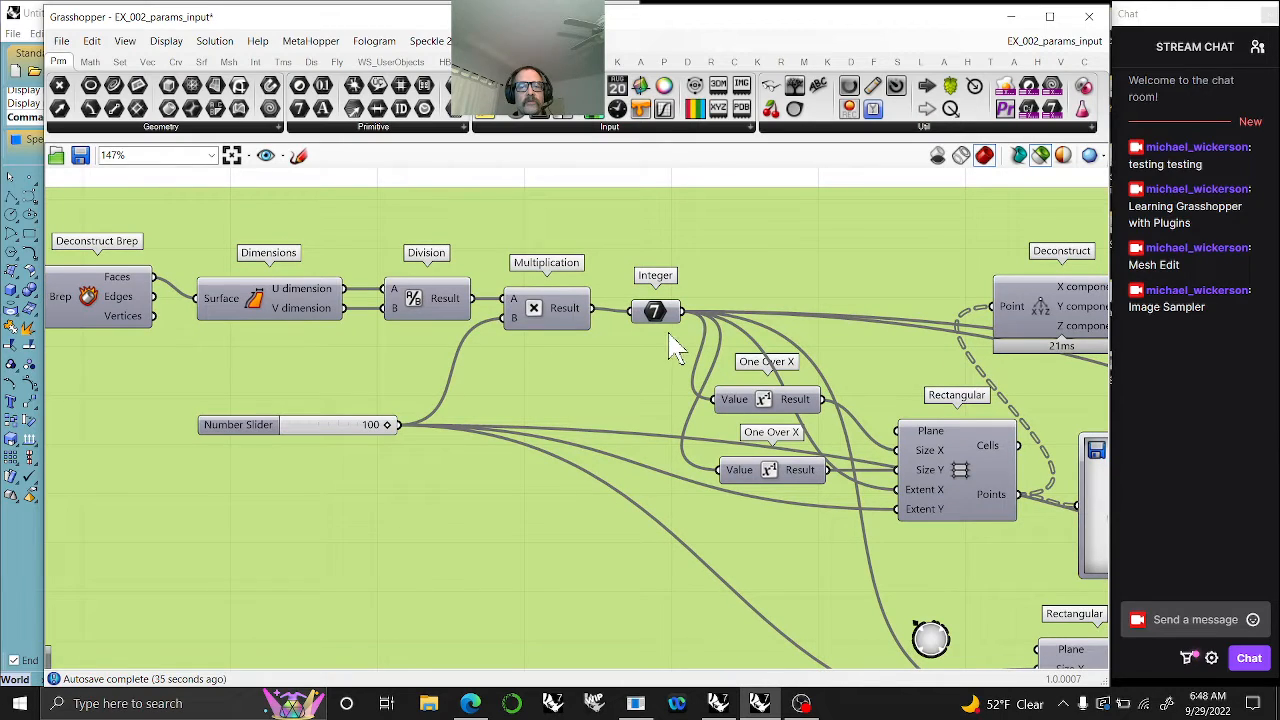
{"action": "right_click_drag", "start_coordinate": [655, 362], "coordinate": [466, 314]}
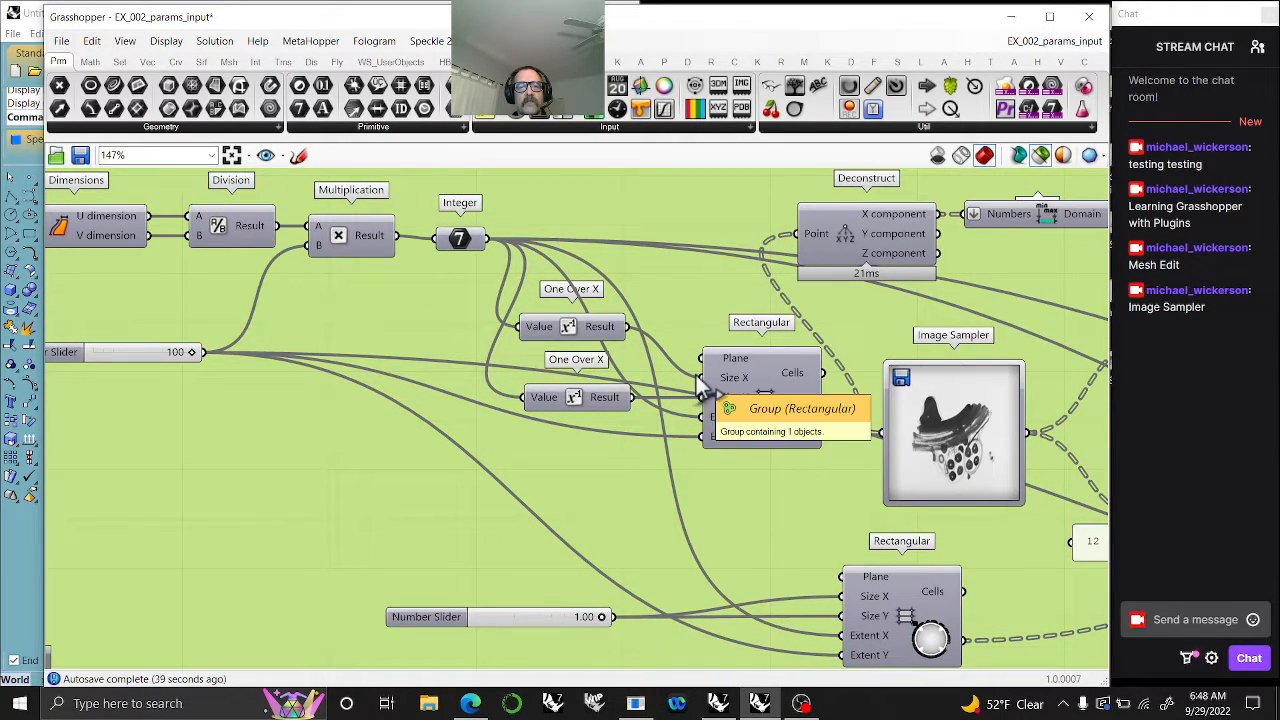
- Move both One Over X components slightly up and away from the Rectangular grid they feed
{"action": "mouse_move", "coordinate": [590, 331]}
{"action": "left_mouse_down"}
{"action": "mouse_move", "coordinate": [584, 297]}
{"action": "mouse_move", "coordinate": [582, 312]}
{"action": "left_mouse_up"}
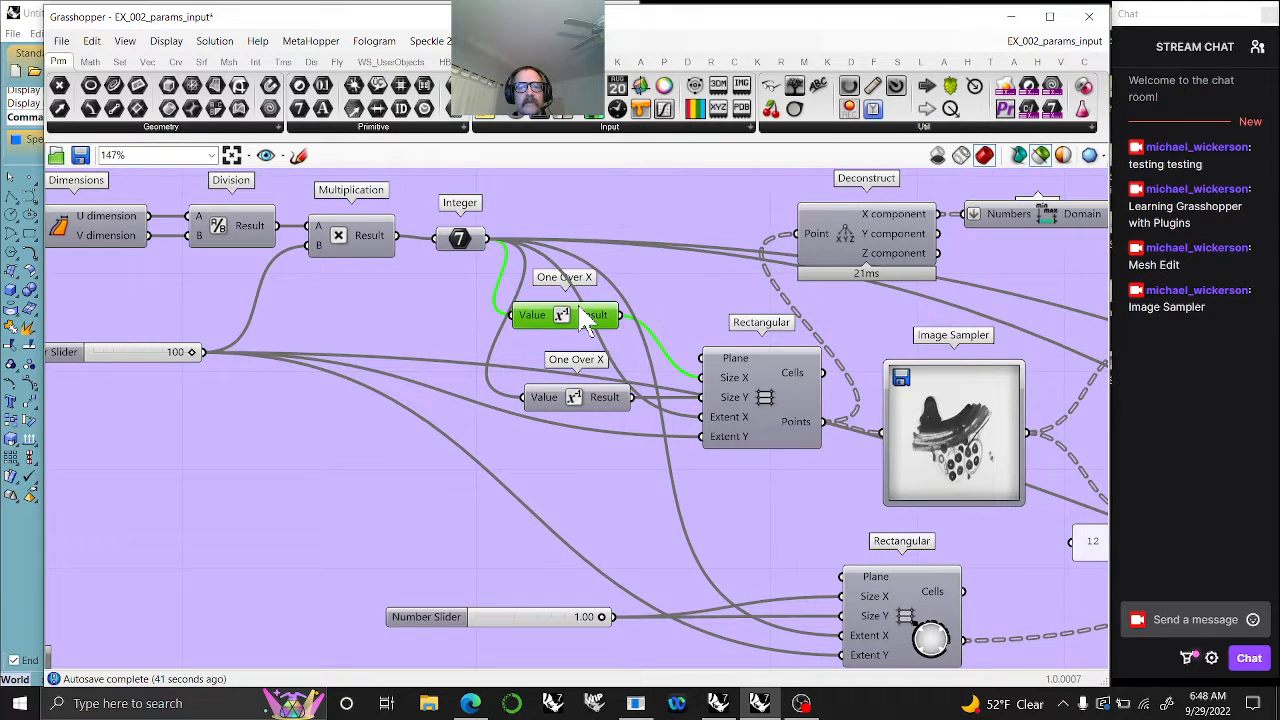
{"action": "left_click_drag", "start_coordinate": [607, 402], "coordinate": [594, 372]}
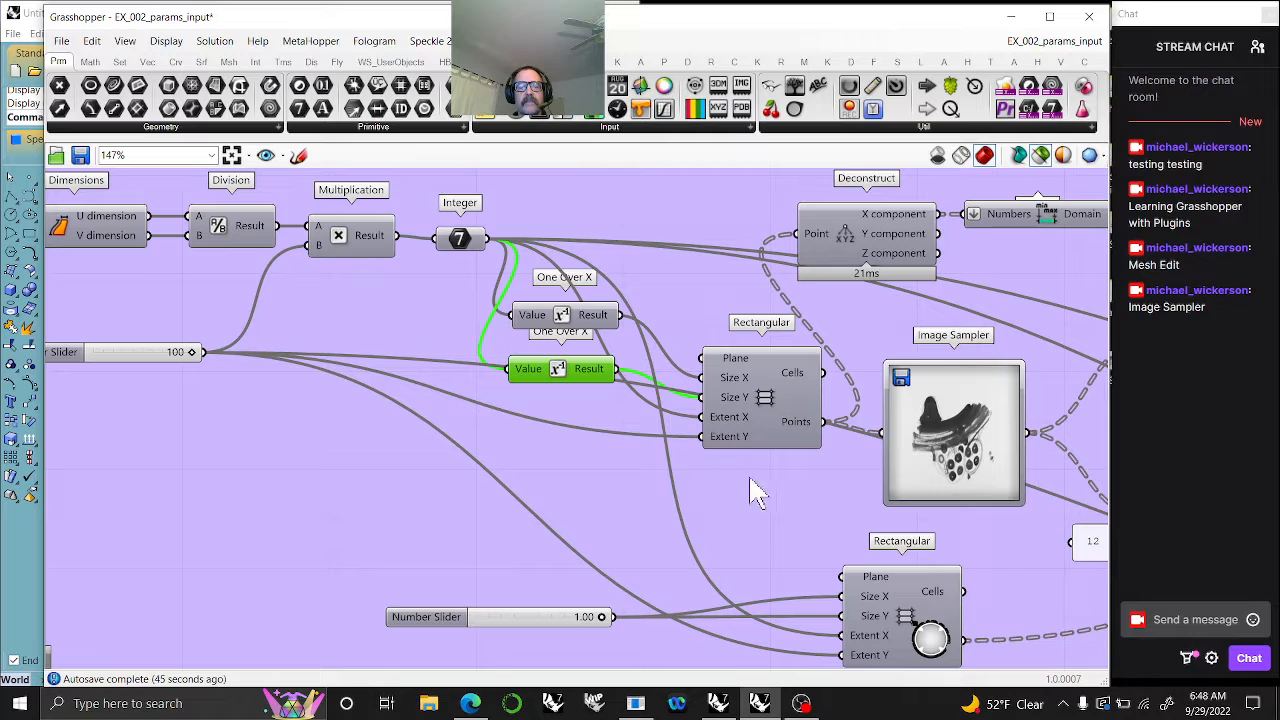
- Add a number slider set to 12, connect it to Multiplication's B input in place of the panel, and position it beneath the lower Rectangular grid
{"action": "right_click_drag", "start_coordinate": [750, 479], "coordinate": [448, 446]}
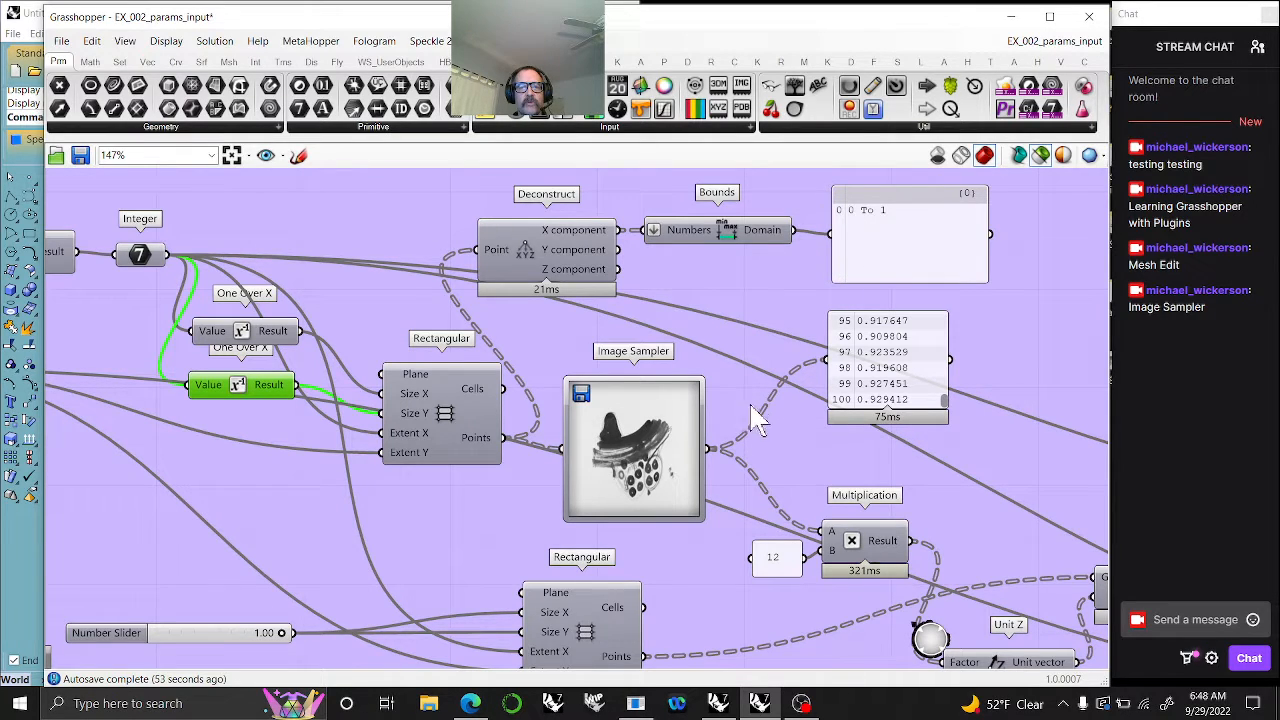
{"action": "right_click_drag", "start_coordinate": [760, 470], "coordinate": [623, 359]}
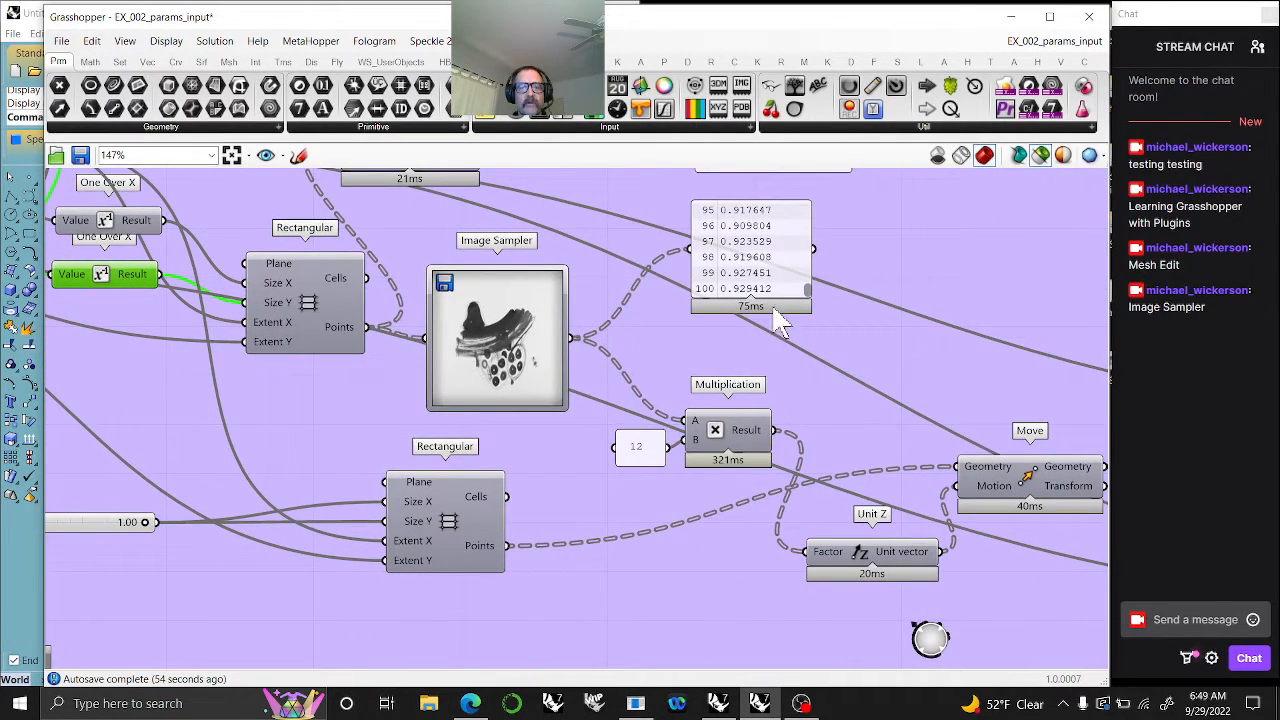
{"action": "right_click_drag", "start_coordinate": [632, 527], "coordinate": [660, 420]}
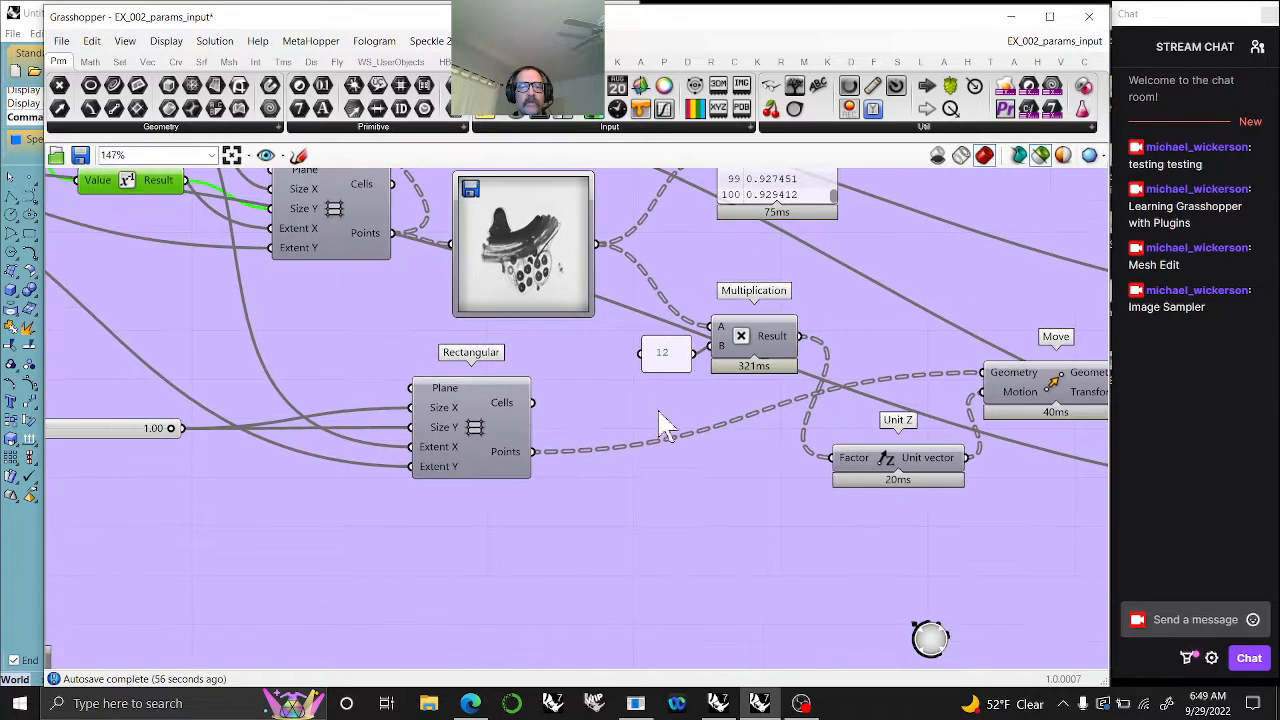
{"action": "left_click", "coordinate": [668, 370]}
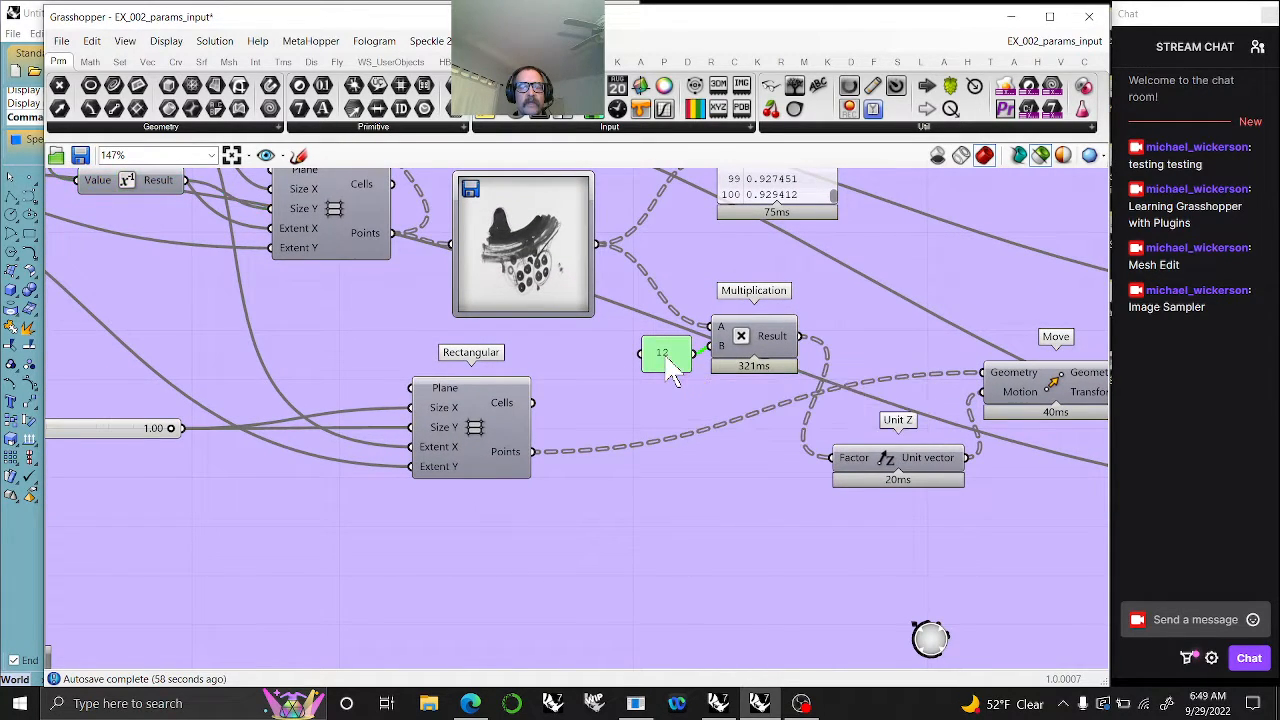
{"action": "double_click", "coordinate": [623, 535]}
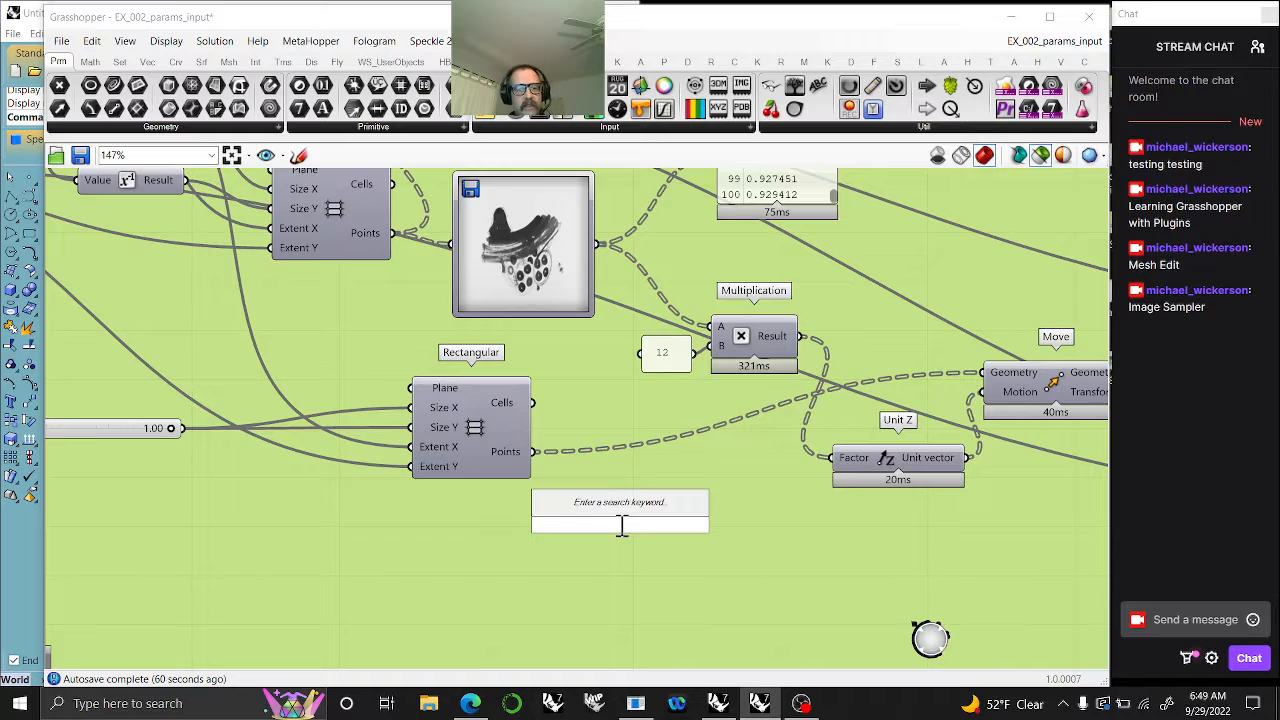
{"action": "type", "text": "12"}
{"action": "key", "text": "Return"}
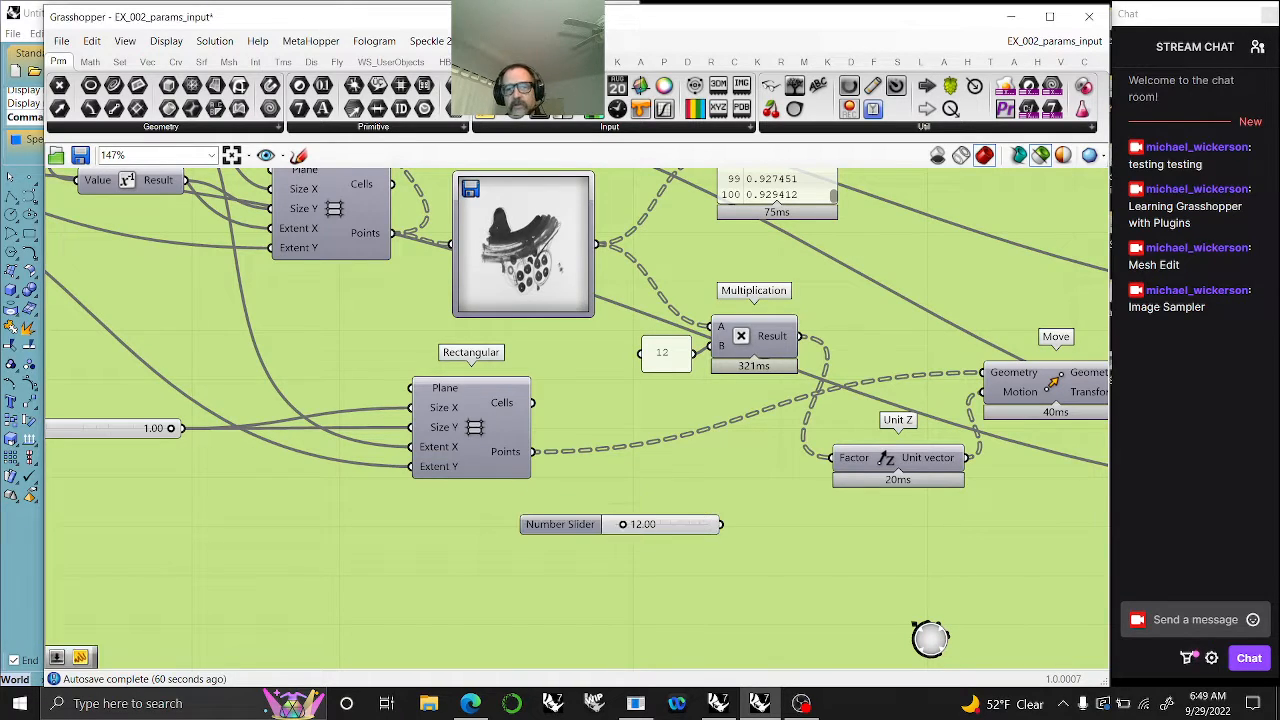
{"action": "left_click_drag", "start_coordinate": [715, 431], "coordinate": [710, 346]}
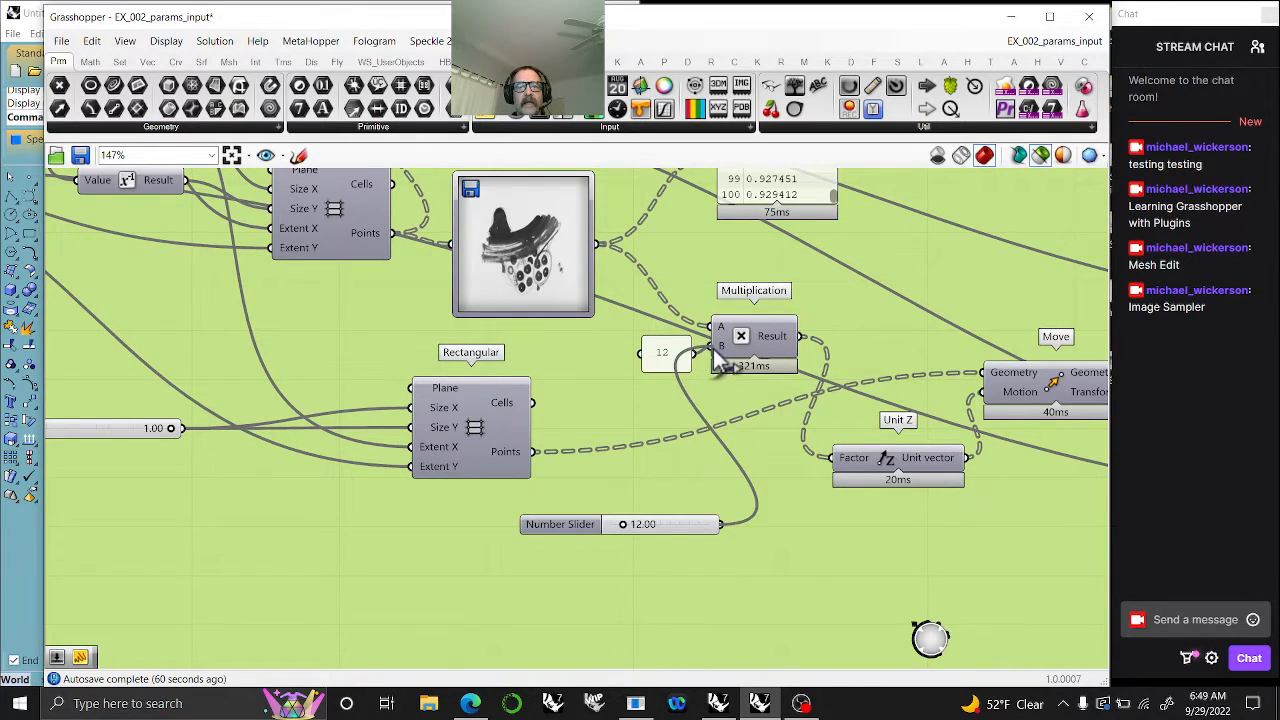
{"action": "left_click_drag", "start_coordinate": [688, 540], "coordinate": [618, 553]}
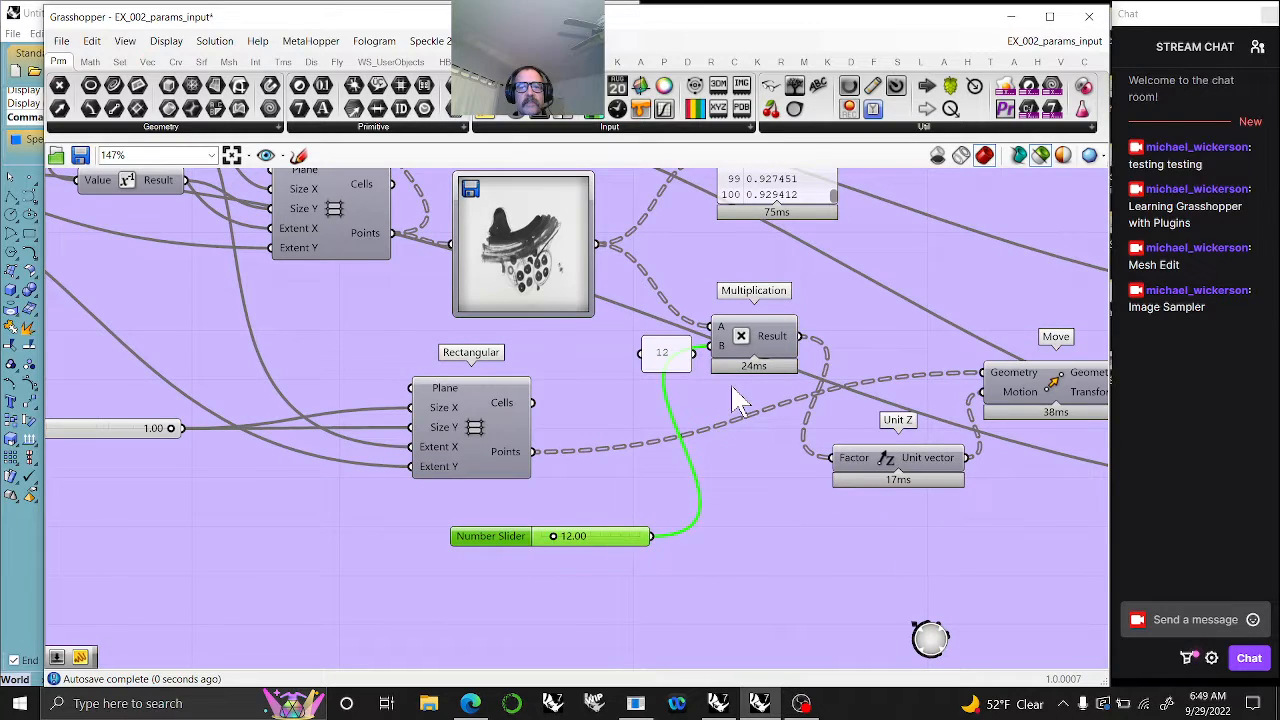
- Narrow the Grasshopper window to reveal the Rhino viewports, and select Surface From Points to examine its surface in the Perspective view
{"action": "right_click_drag", "start_coordinate": [812, 433], "coordinate": [474, 431]}
{"action": "right_click_drag", "start_coordinate": [960, 421], "coordinate": [463, 462]}
{"action": "right_click_drag", "start_coordinate": [844, 403], "coordinate": [606, 334]}
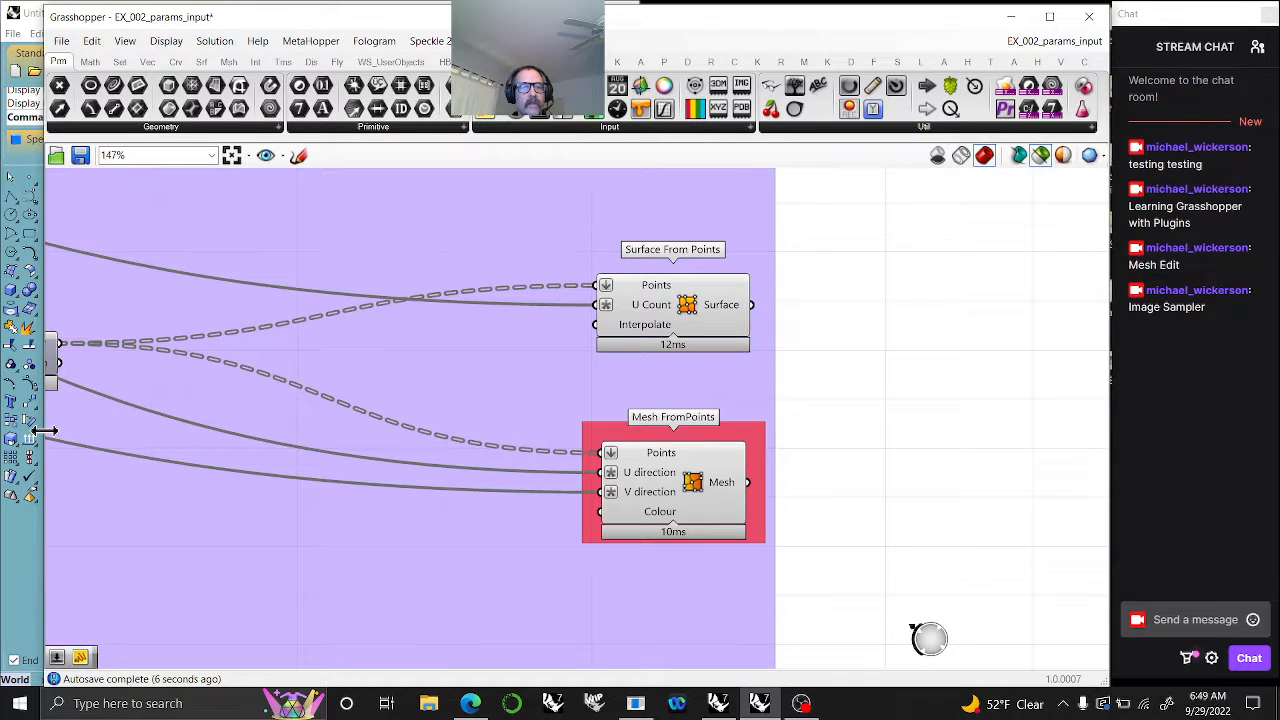
{"action": "left_click_drag", "start_coordinate": [44, 430], "coordinate": [577, 458]}
{"action": "right_click_drag", "start_coordinate": [900, 441], "coordinate": [574, 448]}
{"action": "left_click", "coordinate": [890, 330]}
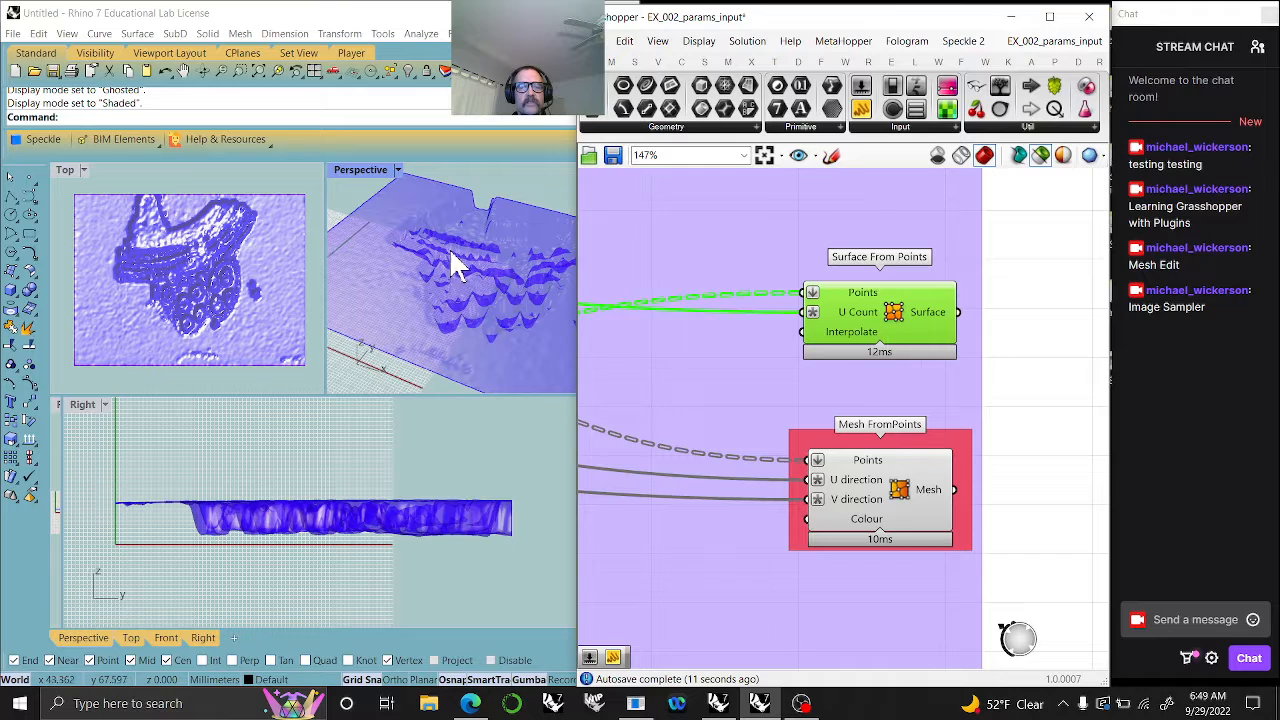
{"action": "right_click_drag", "start_coordinate": [450, 255], "coordinate": [449, 294]}
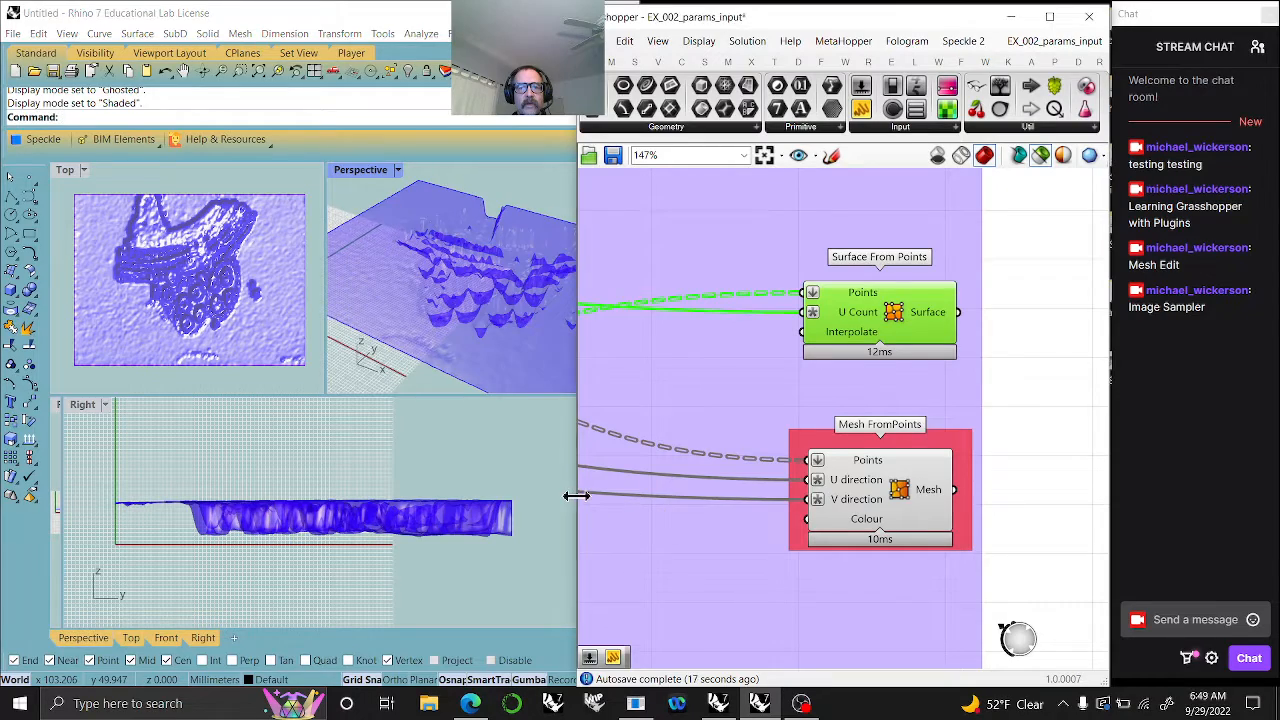
- Widen the visible Rhino area slightly and select Mesh FromPoints to examine its mesh in the Perspective view
{"action": "left_click_drag", "start_coordinate": [578, 491], "coordinate": [605, 493]}
{"action": "left_click", "coordinate": [895, 530]}
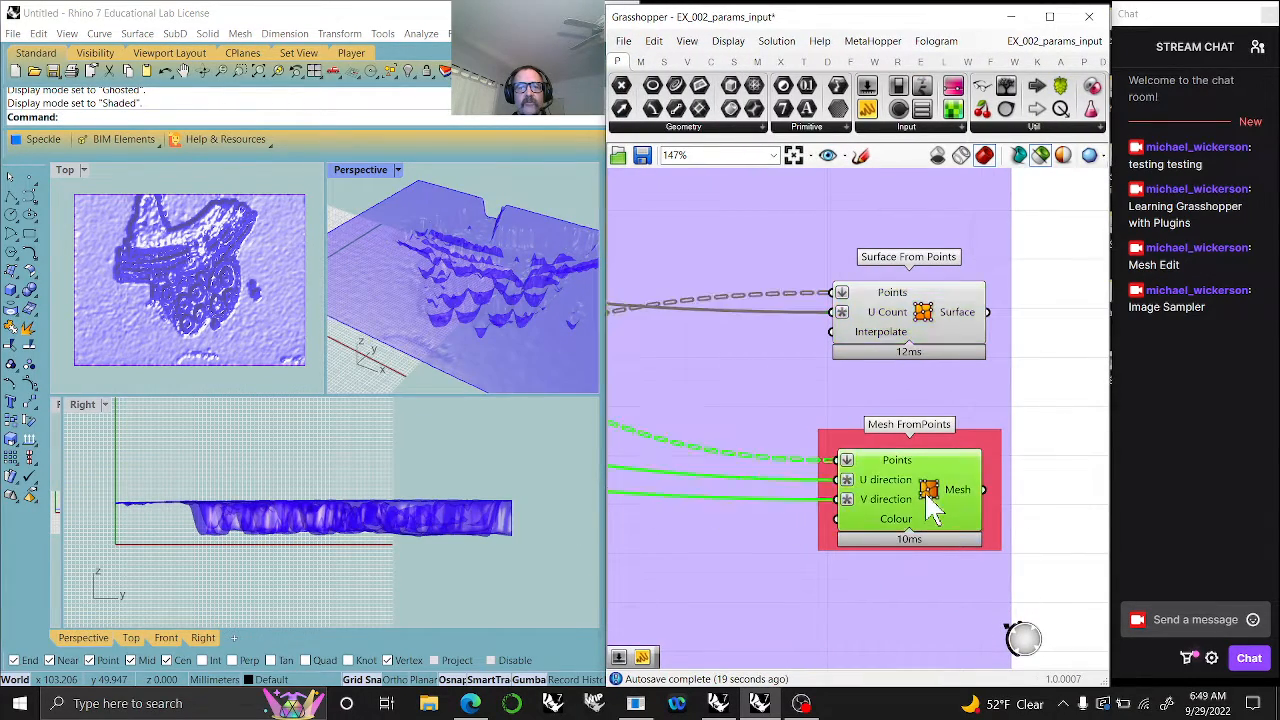
{"action": "right_click_drag", "start_coordinate": [580, 343], "coordinate": [460, 280]}
{"action": "scroll", "coordinate": [849, 386], "scroll_direction": "down", "scroll_amount": 5}
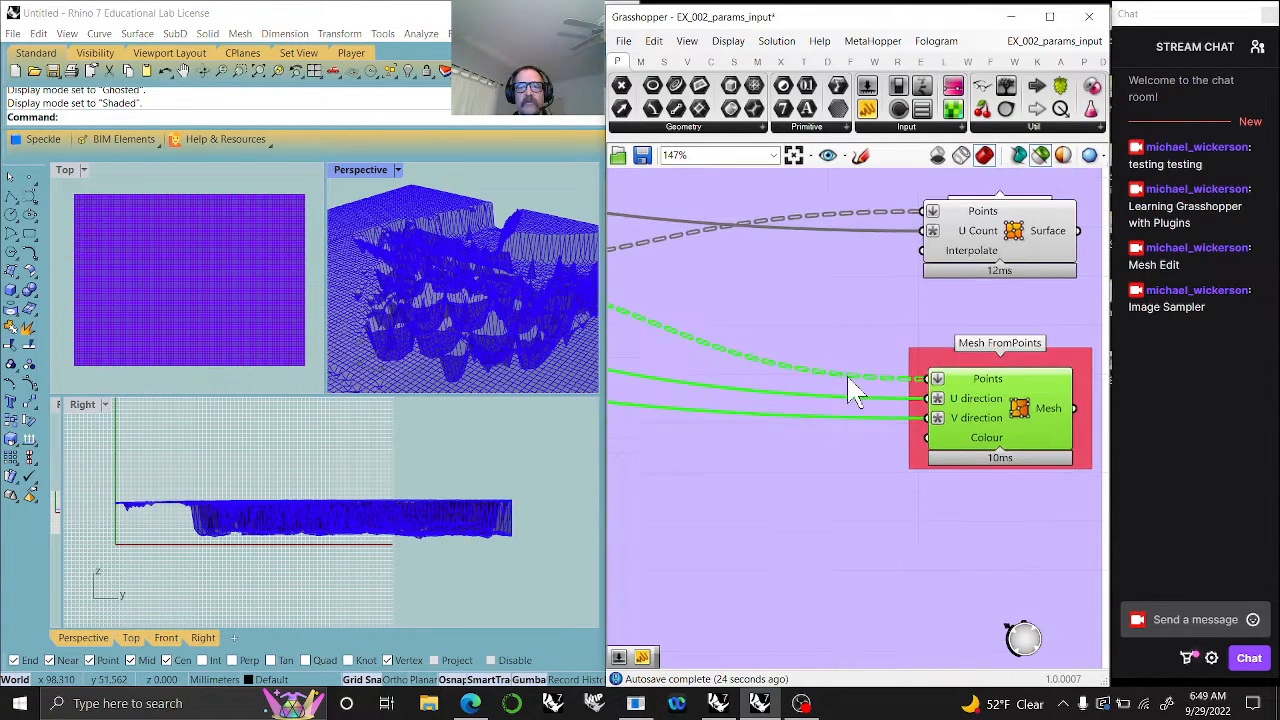
- Look over the other two Image Sampler script variations below, and fit the whole exercise definition in the canvas
{"action": "right_click_drag", "start_coordinate": [786, 420], "coordinate": [937, 357]}
{"action": "scroll", "coordinate": [937, 353], "scroll_direction": "down", "scroll_amount": 2}
{"action": "right_click_drag", "start_coordinate": [807, 402], "coordinate": [916, 427]}
{"action": "scroll", "coordinate": [994, 412], "scroll_direction": "up", "scroll_amount": 5}
{"action": "scroll", "coordinate": [897, 463], "scroll_direction": "up", "scroll_amount": 2}
{"action": "mouse_move", "coordinate": [815, 440]}
{"action": "right_mouse_down"}
{"action": "mouse_move", "coordinate": [734, 406]}
{"action": "mouse_move", "coordinate": [790, 440]}
{"action": "right_mouse_up"}
{"action": "right_click_drag", "start_coordinate": [820, 514], "coordinate": [862, 363]}
{"action": "scroll", "coordinate": [865, 360], "scroll_direction": "down", "scroll_amount": 5}
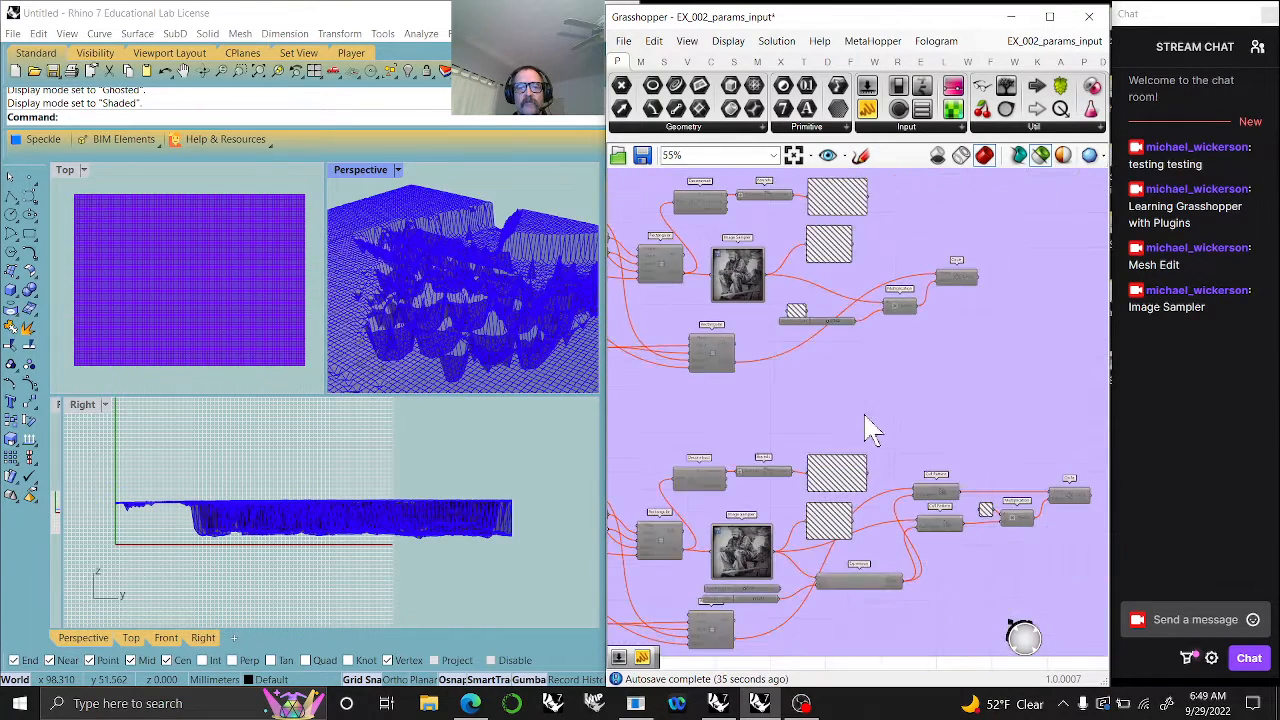
{"action": "scroll", "coordinate": [883, 378], "scroll_direction": "down", "scroll_amount": 1}
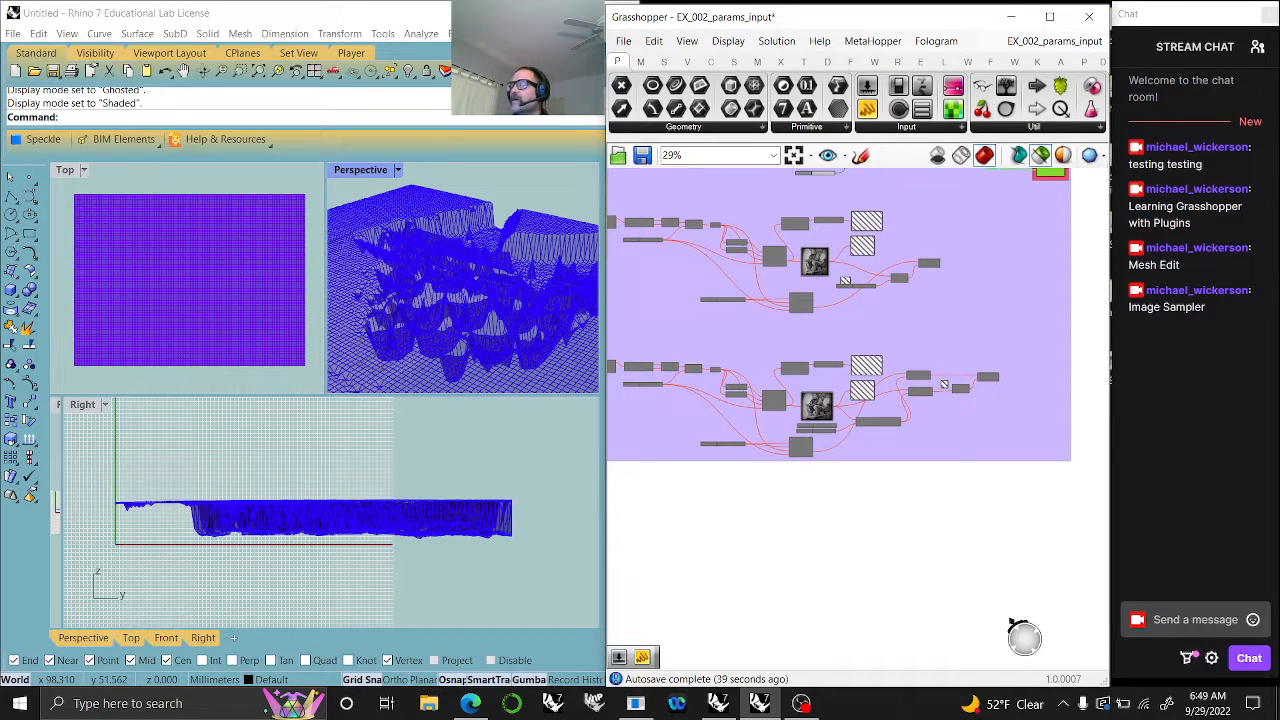
{"action": "left_click", "coordinate": [794, 155]}
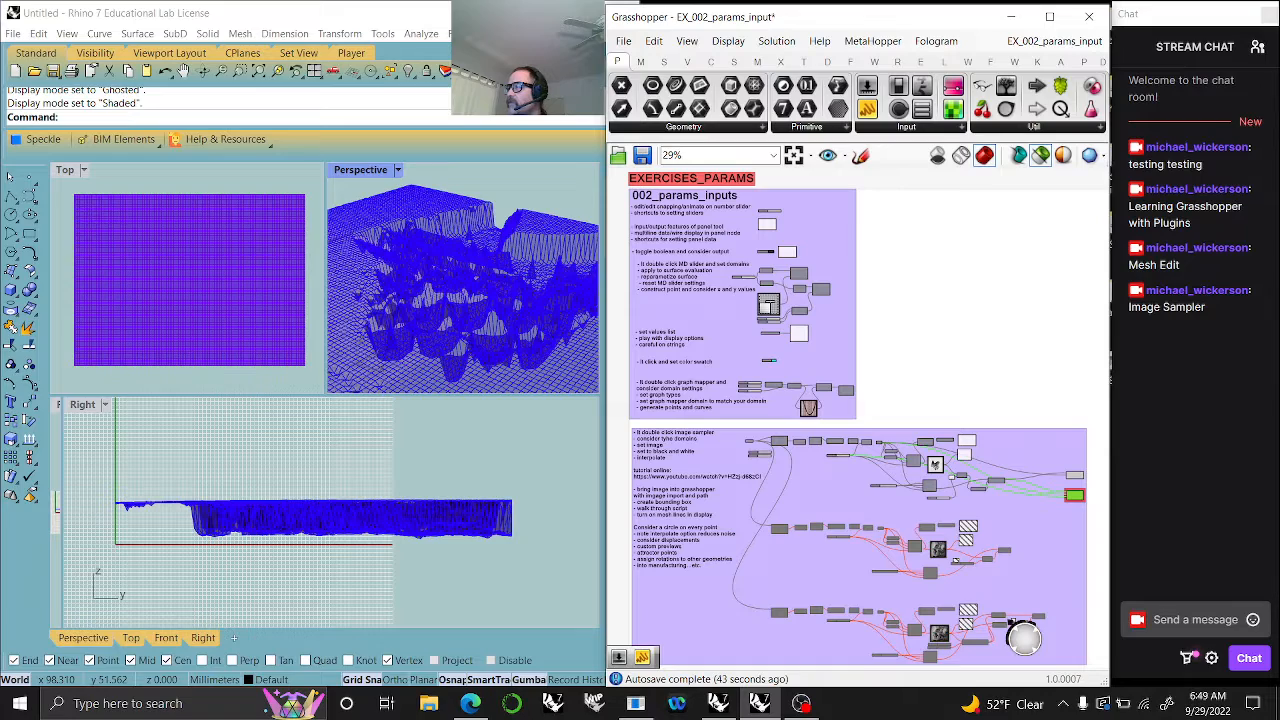